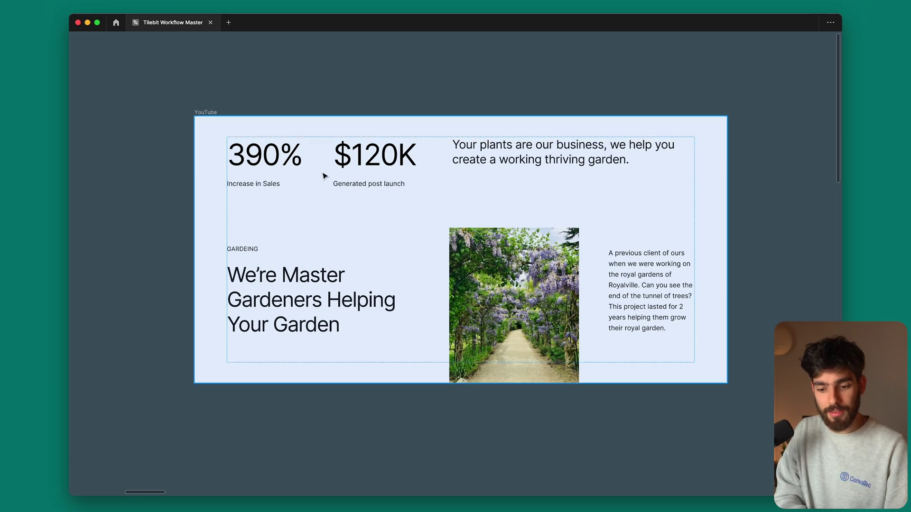
Step: Examine the gardening design's text hierarchy by selecting the 390% and $120K figures and the main heading
{"action": "left_click", "coordinate": [349, 213]}
{"action": "left_click", "coordinate": [271, 166]}
{"action": "left_click", "coordinate": [390, 164], "text": "shift"}
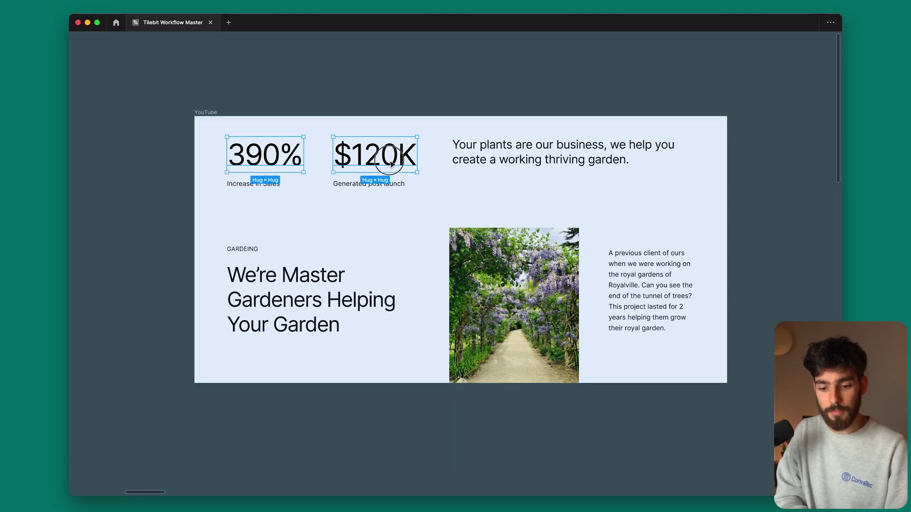
{"action": "left_click", "coordinate": [291, 308]}
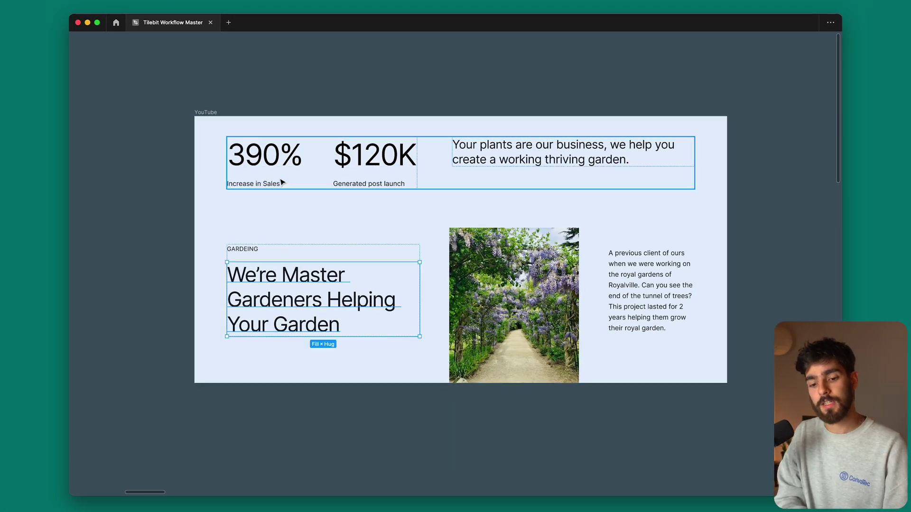
{"action": "left_click", "coordinate": [271, 165]}
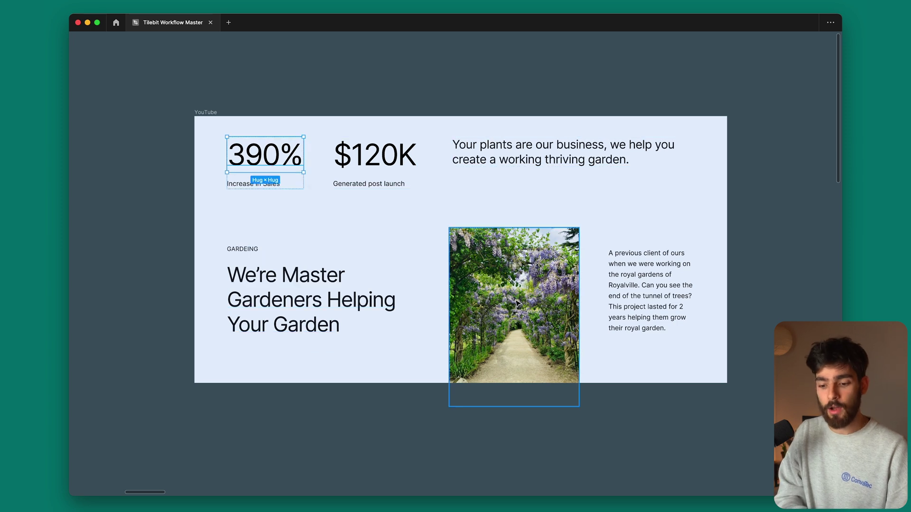
{"action": "left_click", "coordinate": [406, 228]}
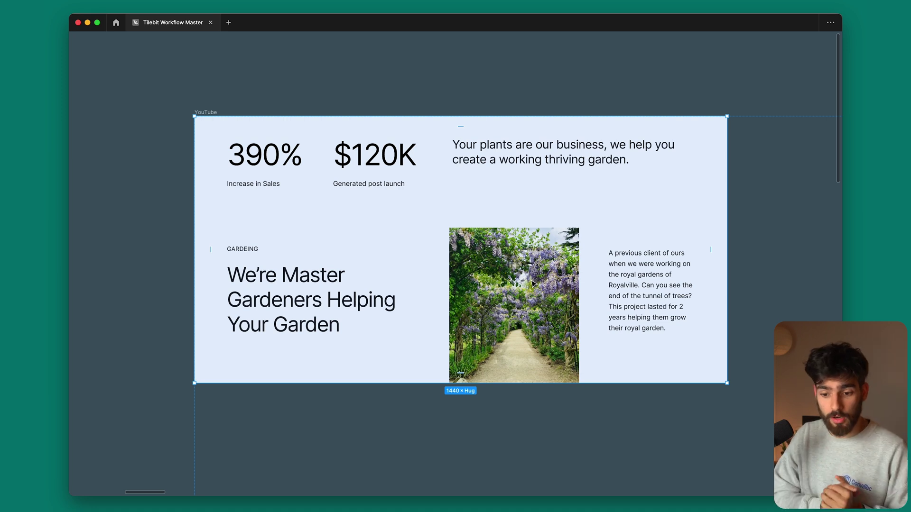
{"action": "left_click", "coordinate": [275, 163]}
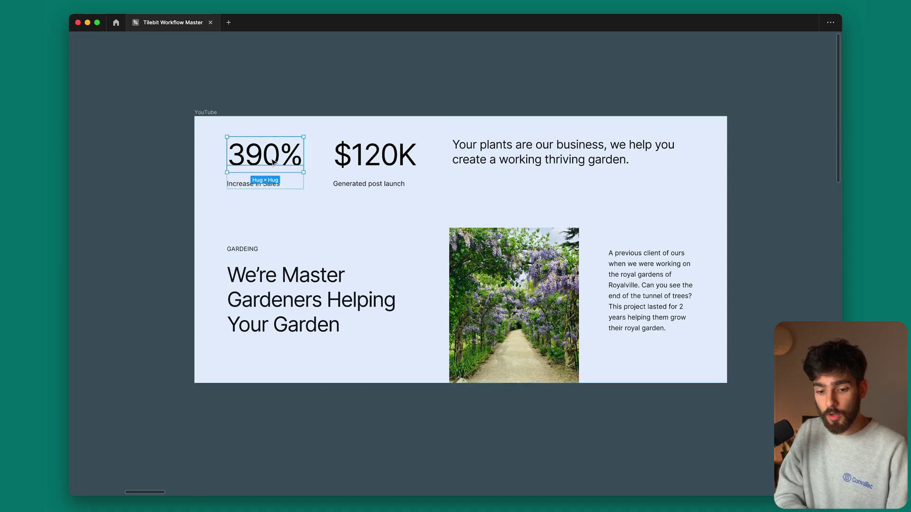
{"action": "left_click", "coordinate": [398, 164]}
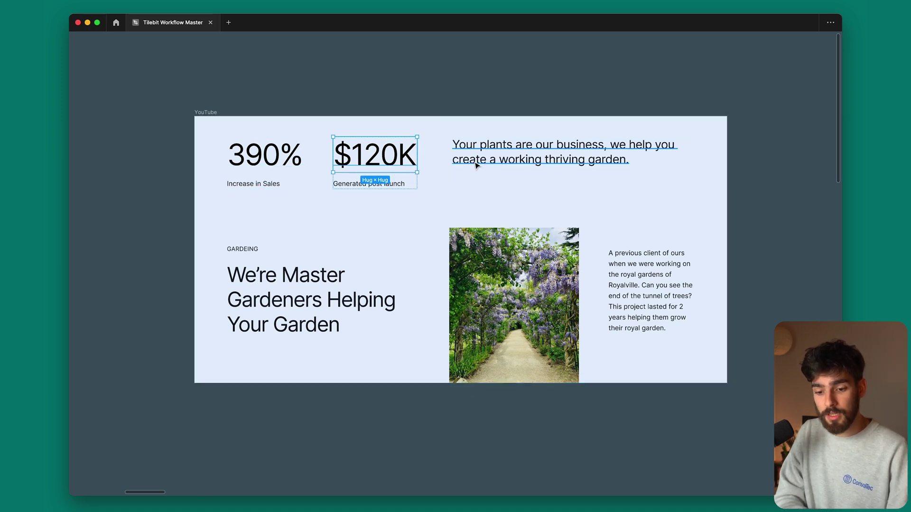
{"action": "left_click", "coordinate": [286, 161], "text": "super"}
{"action": "left_click", "coordinate": [357, 157], "text": "shift"}
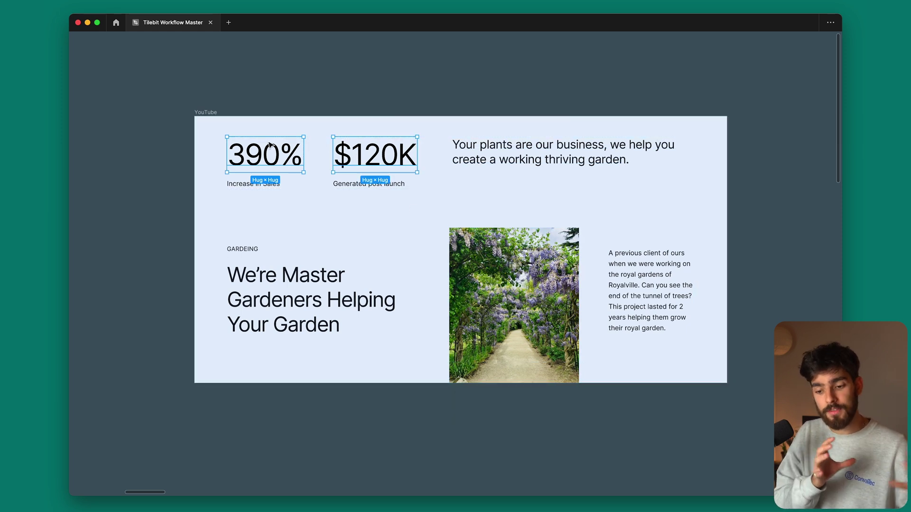
Step: Examine the HIREHORIZON design's layout, selecting its large main image and the row of portrait cards
{"action": "scroll", "coordinate": [271, 145], "scroll_direction": "right", "scroll_amount": 14}
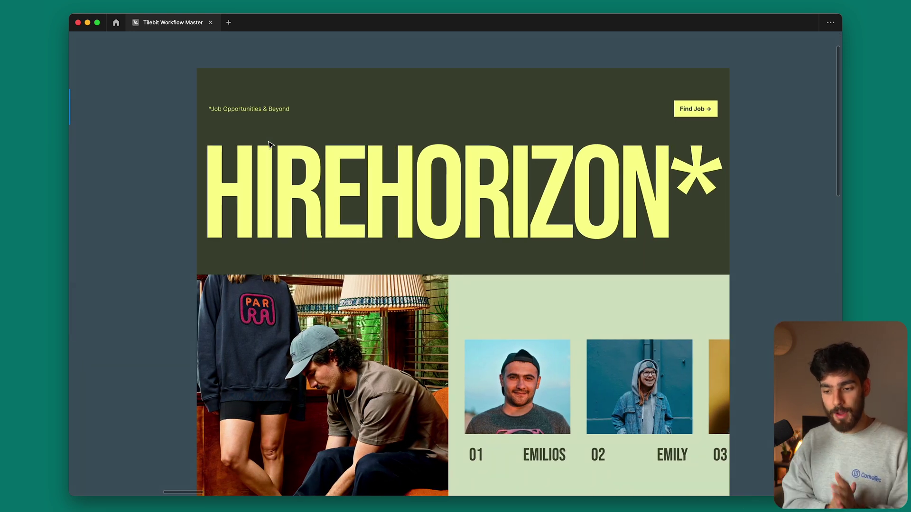
{"action": "scroll", "coordinate": [269, 145], "scroll_direction": "down", "scroll_amount": 2}
{"action": "left_click", "coordinate": [335, 311]}
{"action": "scroll", "coordinate": [327, 335], "scroll_direction": "down", "scroll_amount": 3}
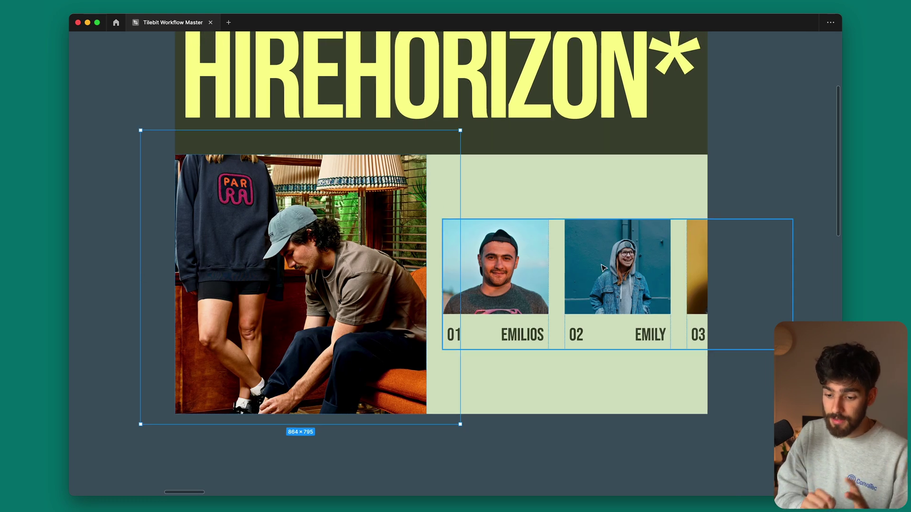
{"action": "left_click", "coordinate": [603, 268]}
{"action": "double_click", "coordinate": [494, 269]}
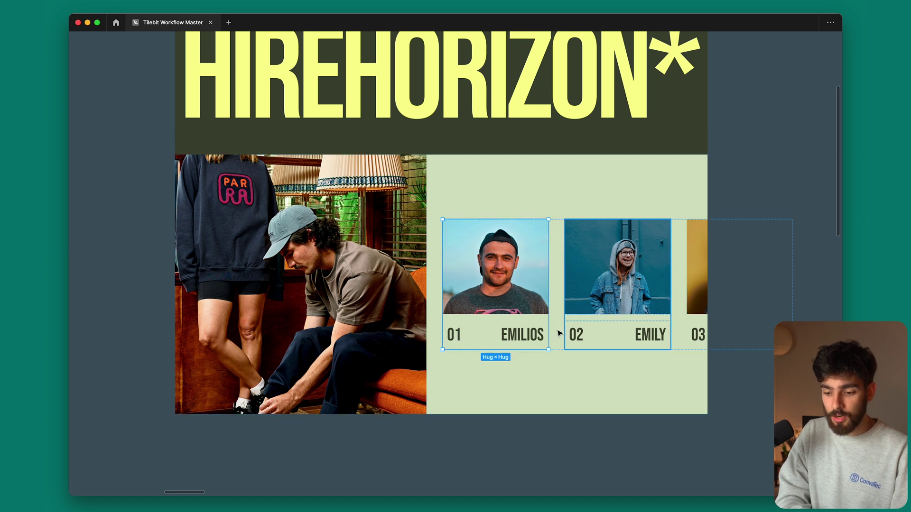
{"action": "scroll", "coordinate": [581, 330], "scroll_direction": "up", "scroll_amount": 2}
{"action": "scroll", "coordinate": [579, 330], "scroll_direction": "up", "scroll_amount": 2}
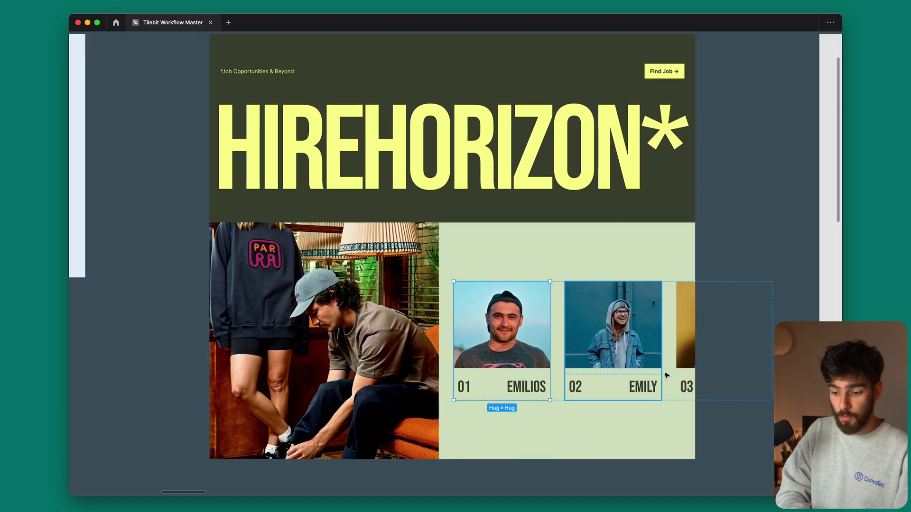
{"action": "key", "text": "Escape"}
{"action": "key", "text": "Escape"}
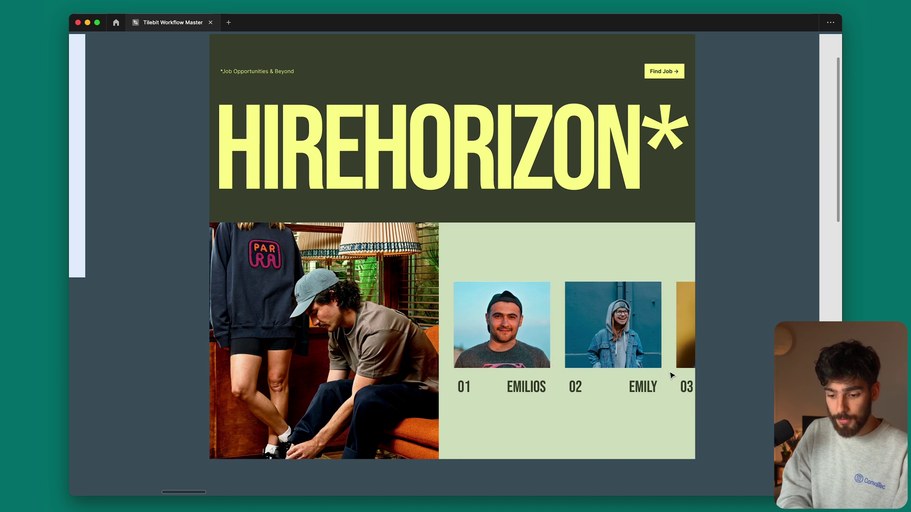
Step: Change the auto layout direction of the HIREHORIZON portrait cards' Images frame to vertical
{"action": "left_click", "coordinate": [664, 375]}
{"action": "double_click", "coordinate": [664, 376]}
{"action": "key", "text": "super+backslash"}
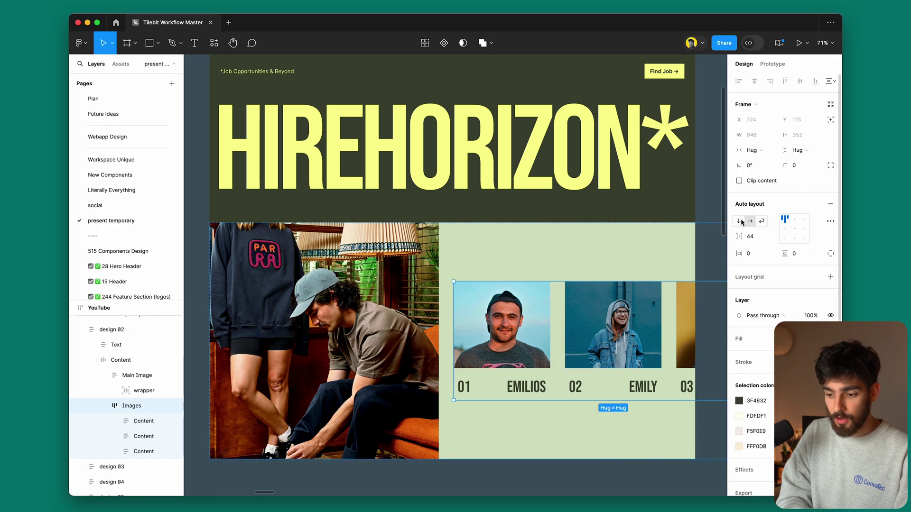
{"action": "left_click", "coordinate": [740, 222]}
Step: Set the HIREHORIZON Content frame to Fill width, with its items aligned to the top and Auto spacing between them
{"action": "left_click", "coordinate": [429, 254]}
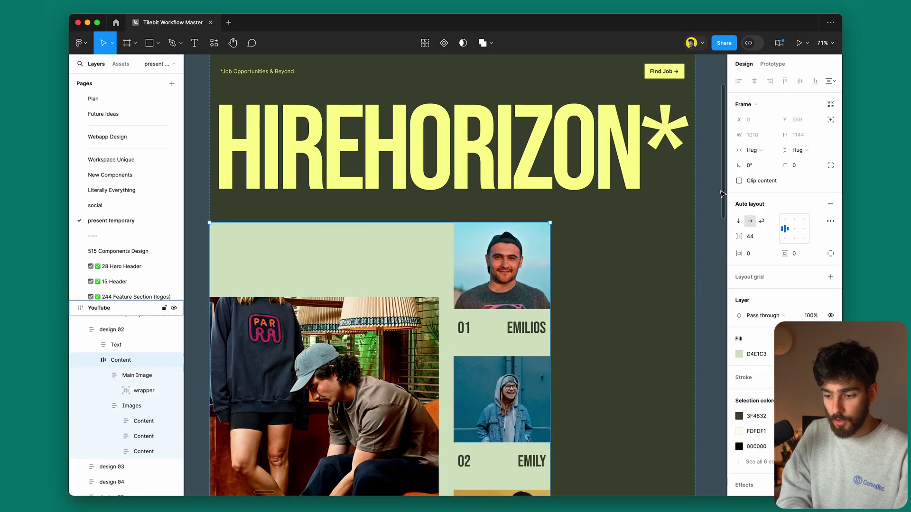
{"action": "left_click", "coordinate": [752, 150]}
{"action": "left_click", "coordinate": [765, 164]}
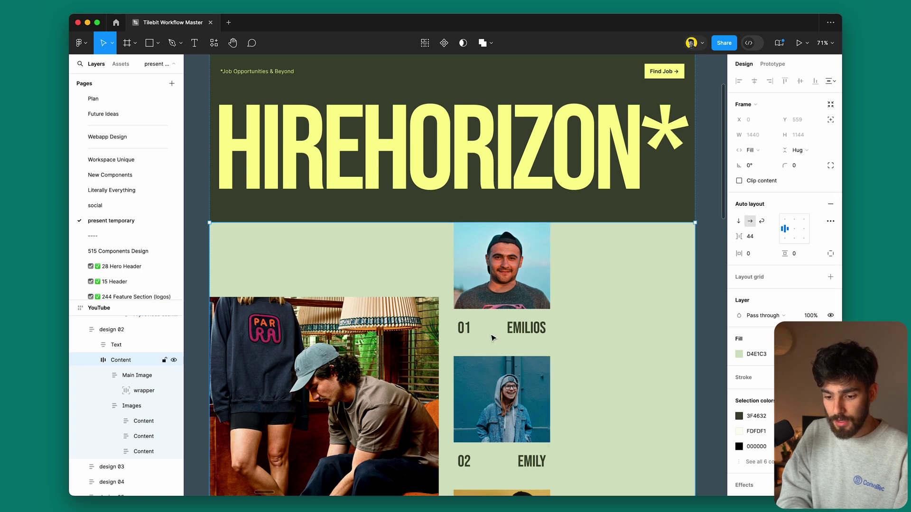
{"action": "left_click", "coordinate": [785, 220]}
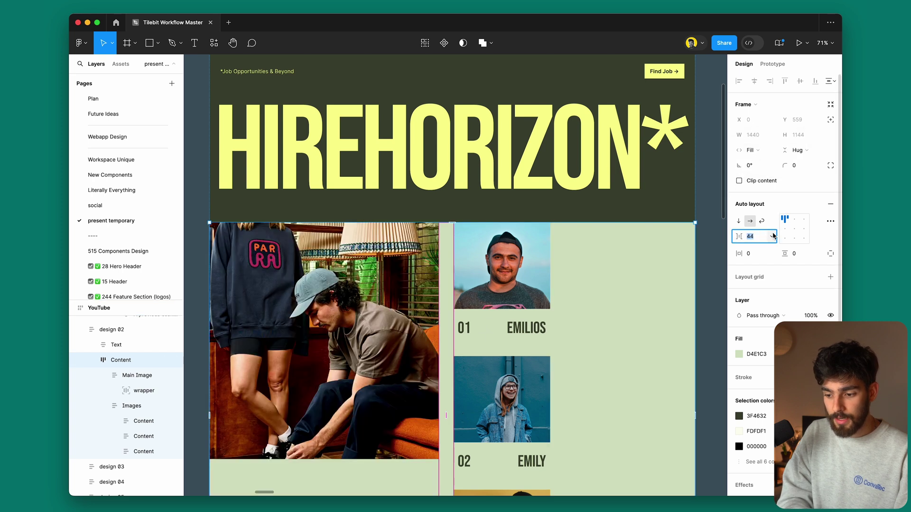
{"action": "left_click", "coordinate": [772, 236]}
{"action": "left_click", "coordinate": [772, 269]}
{"action": "scroll", "coordinate": [539, 339], "scroll_direction": "down", "scroll_amount": 4}
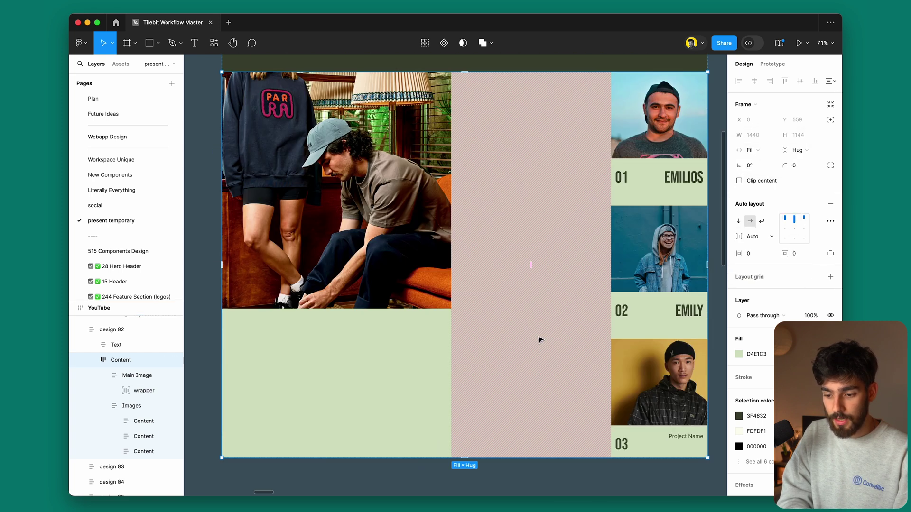
Step: Reduce the Content frame's item spacing so the portrait column sits close beside the main image
{"action": "scroll", "coordinate": [539, 340], "scroll_direction": "up", "scroll_amount": 4}
{"action": "left_click", "coordinate": [143, 391]}
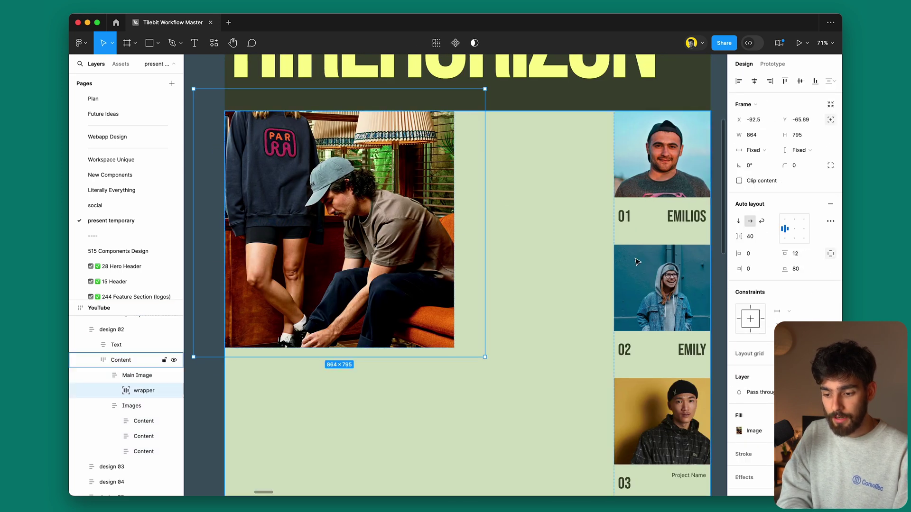
{"action": "scroll", "coordinate": [653, 255], "scroll_direction": "up", "scroll_amount": 1}
{"action": "scroll", "coordinate": [653, 254], "scroll_direction": "right", "scroll_amount": 1}
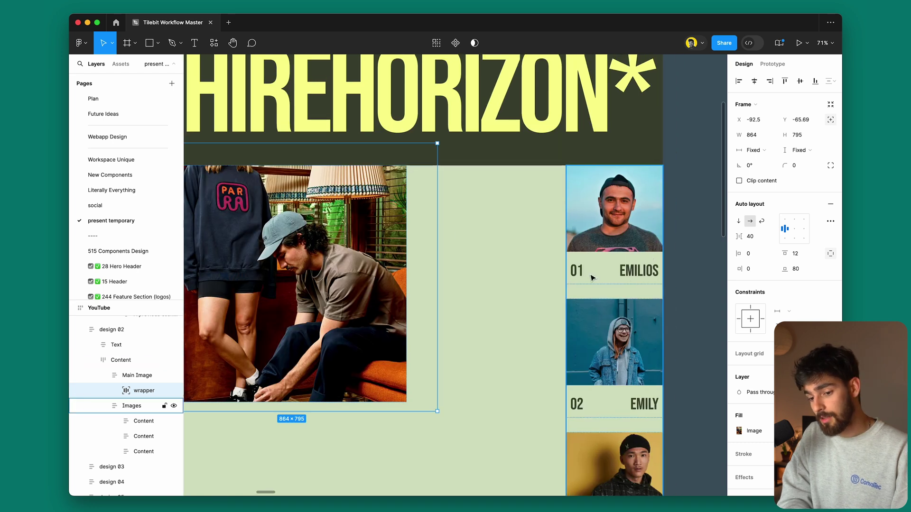
{"action": "left_click", "coordinate": [519, 275]}
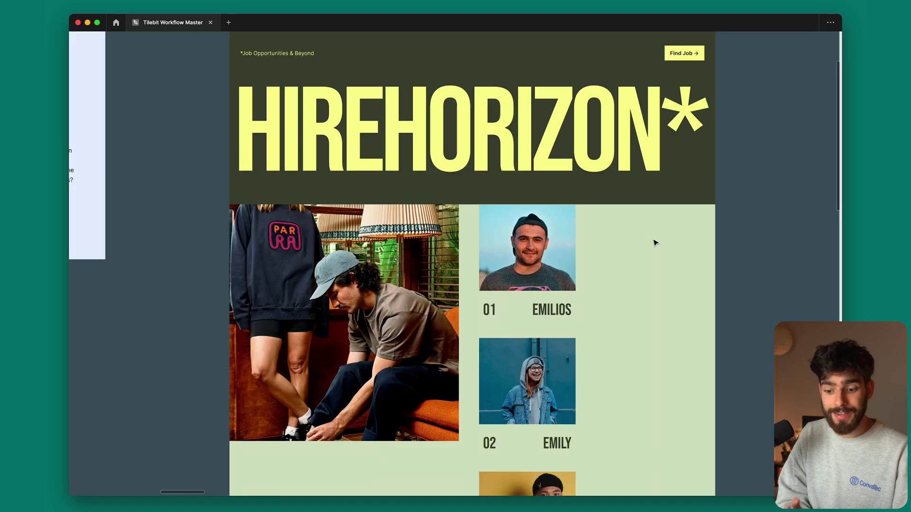
Step: Examine the Swedish furniture design's tabs, stool image and text, comparing its layout with the HIREHORIZON design
{"action": "scroll", "coordinate": [654, 243], "scroll_direction": "right", "scroll_amount": 10}
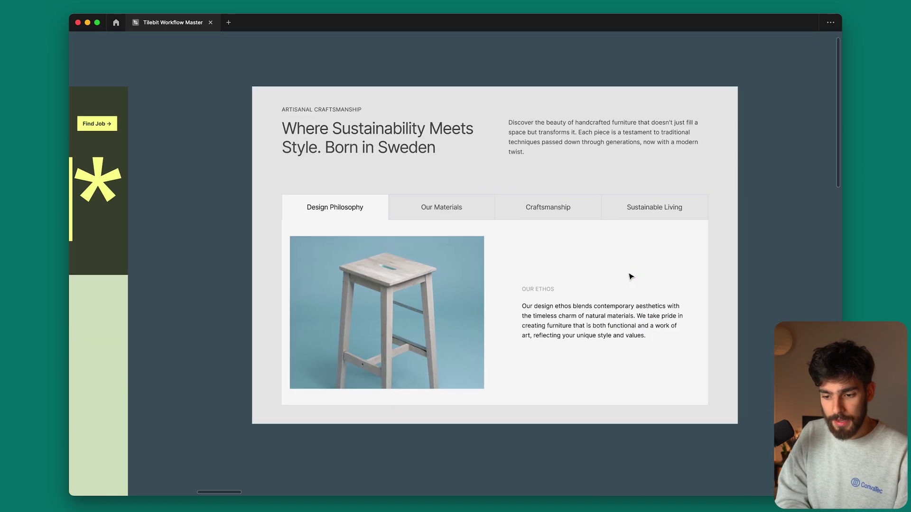
{"action": "scroll", "coordinate": [484, 254], "scroll_direction": "up", "scroll_amount": 2, "text": "ctrl"}
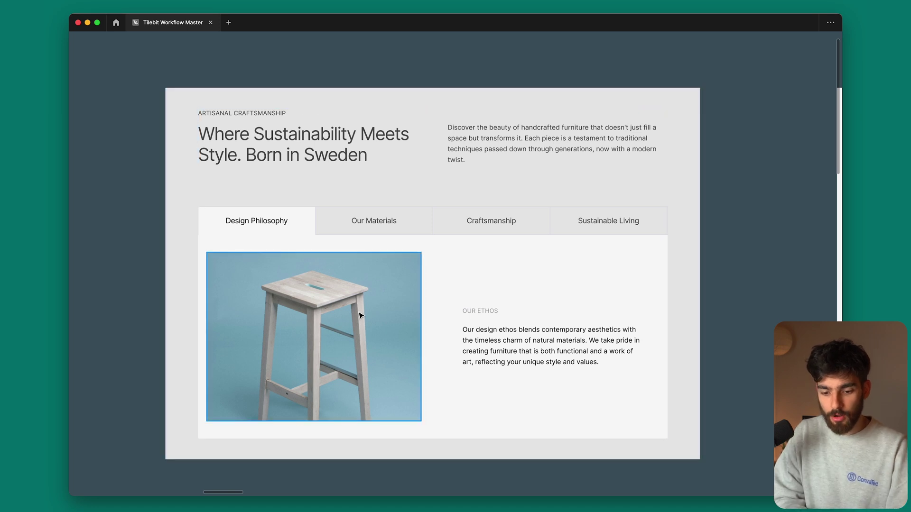
{"action": "scroll", "coordinate": [353, 322], "scroll_direction": "left", "scroll_amount": 15}
{"action": "scroll", "coordinate": [386, 401], "scroll_direction": "down", "scroll_amount": 5}
{"action": "scroll", "coordinate": [386, 400], "scroll_direction": "right", "scroll_amount": 3}
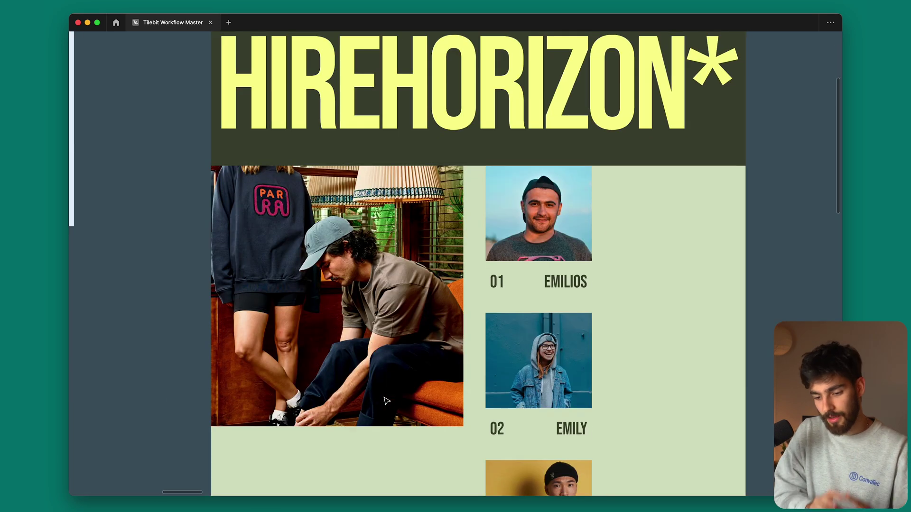
{"action": "scroll", "coordinate": [387, 401], "scroll_direction": "up", "scroll_amount": 3}
{"action": "scroll", "coordinate": [387, 401], "scroll_direction": "right", "scroll_amount": 15}
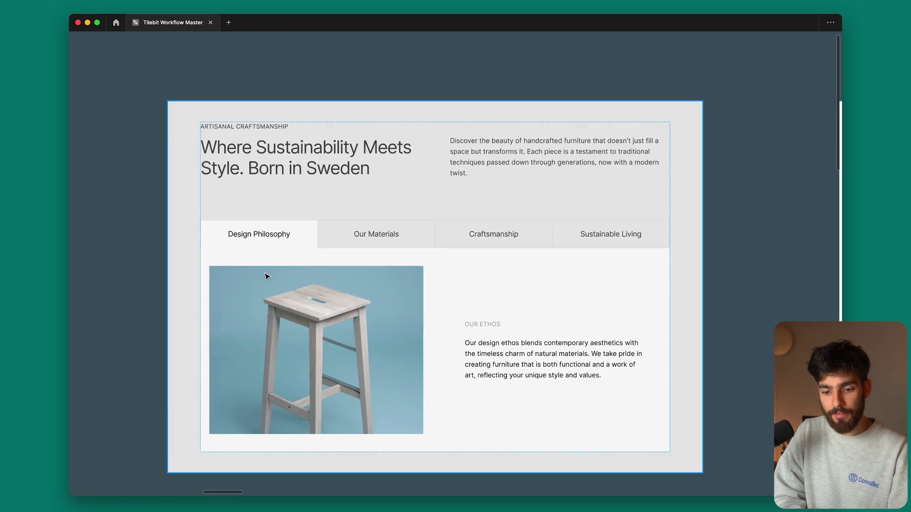
{"action": "scroll", "coordinate": [265, 255], "scroll_direction": "up", "scroll_amount": 2}
{"action": "scroll", "coordinate": [265, 254], "scroll_direction": "down", "scroll_amount": 2}
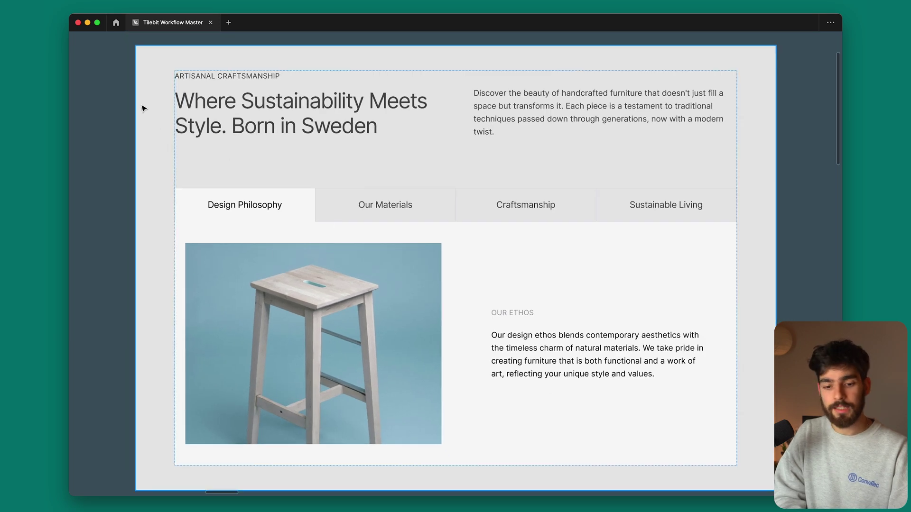
{"action": "left_click", "coordinate": [136, 131]}
{"action": "left_click", "coordinate": [112, 138]}
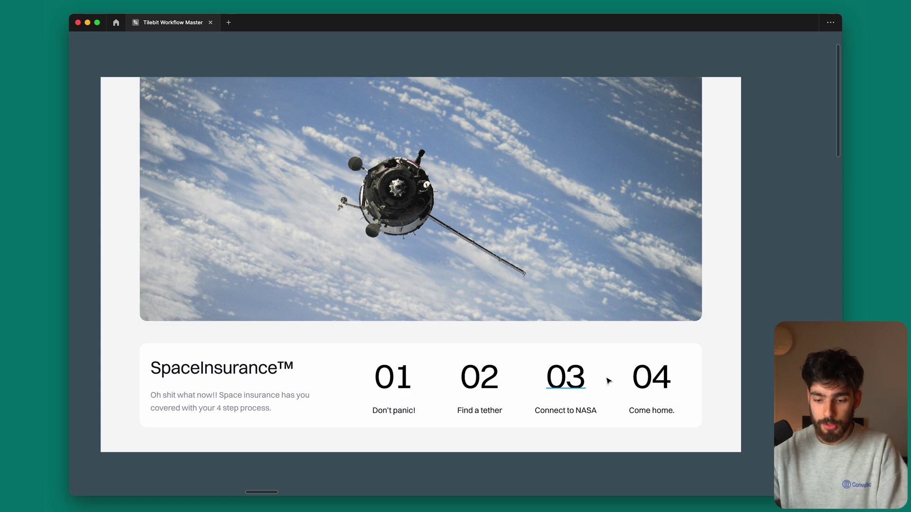
Step: Inspect the SpaceInsurance design by selecting its satellite image, the surrounding content frame and the title text
{"action": "left_click", "coordinate": [500, 144]}
{"action": "left_click", "coordinate": [479, 50]}
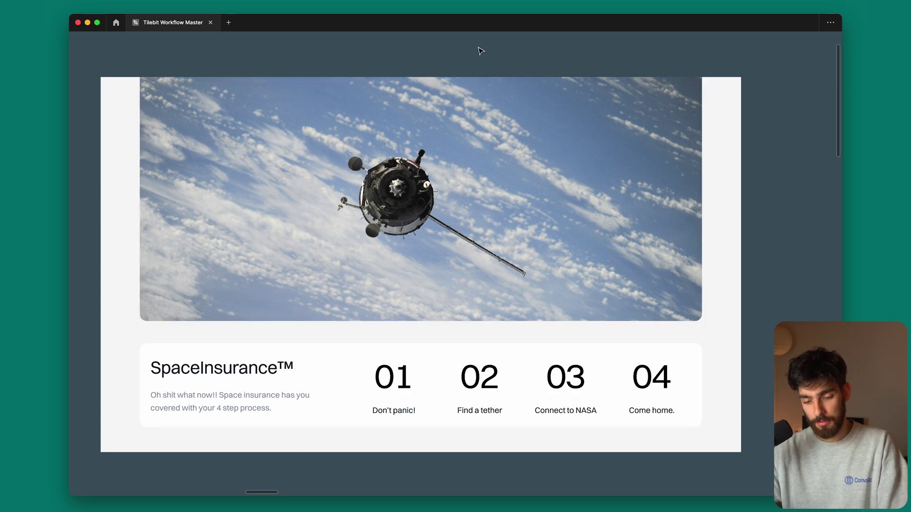
{"action": "left_click", "coordinate": [450, 180]}
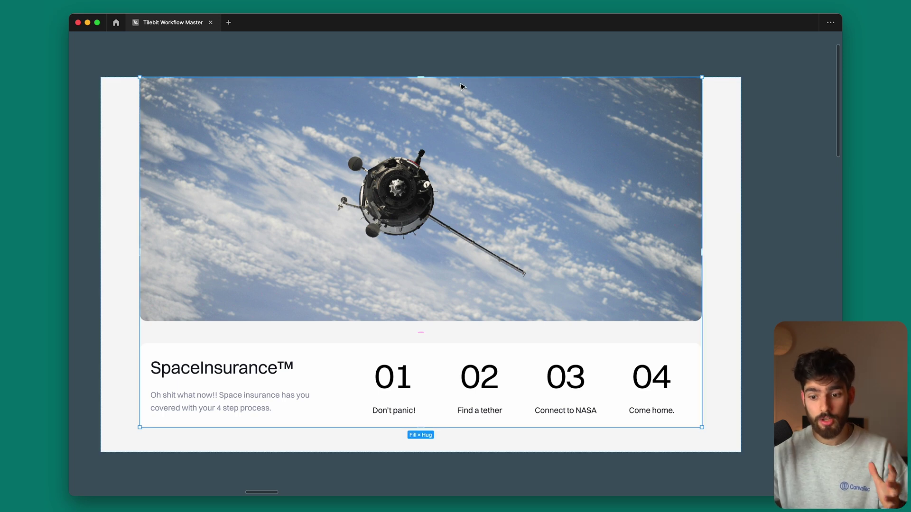
{"action": "left_click", "coordinate": [447, 56]}
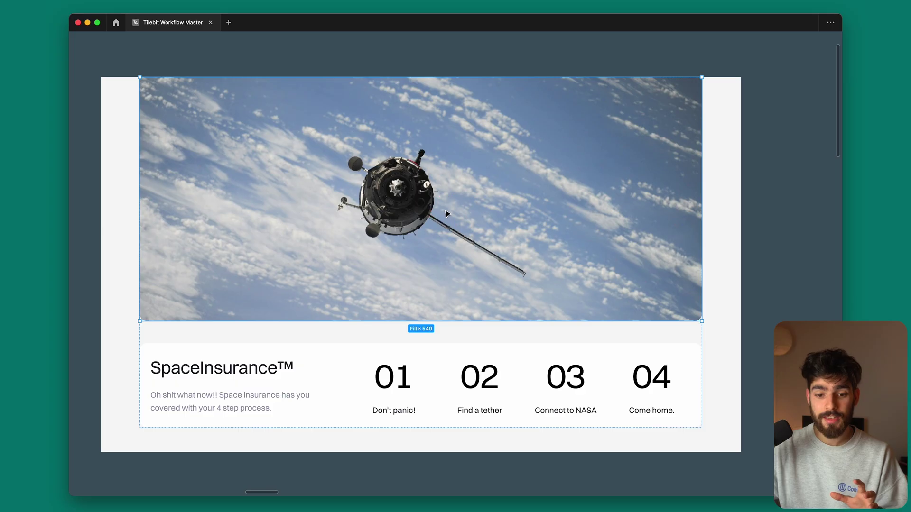
{"action": "left_click", "coordinate": [460, 51]}
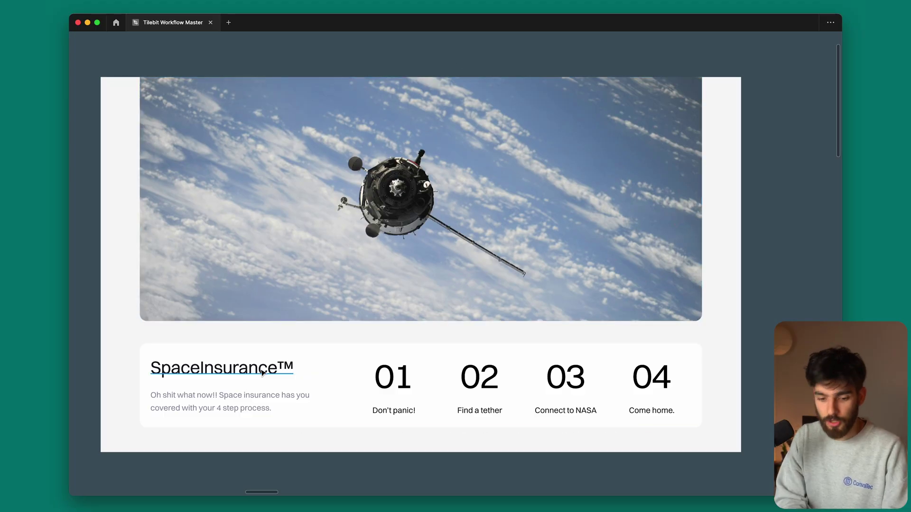
{"action": "left_click", "coordinate": [263, 372]}
{"action": "left_click", "coordinate": [793, 146]}
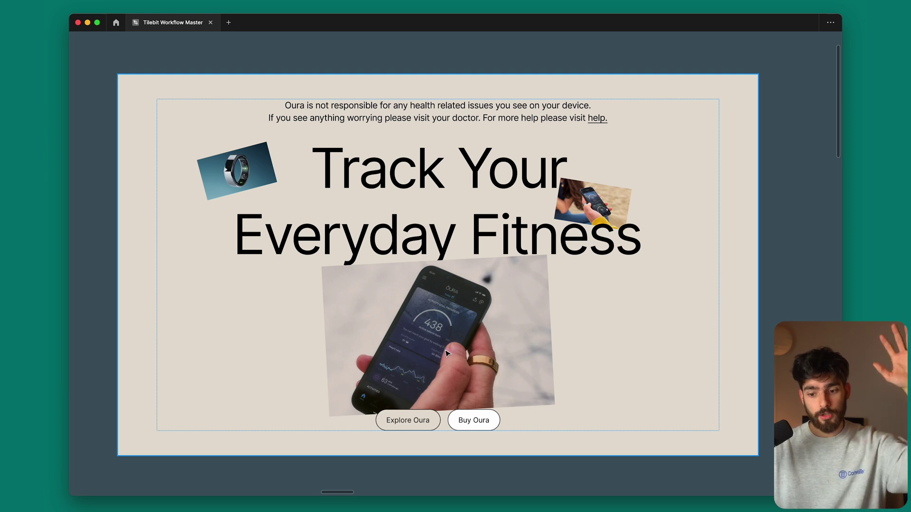
Step: Set the fill opacity of the Explore Oura button to 1%
{"action": "left_click", "coordinate": [422, 424]}
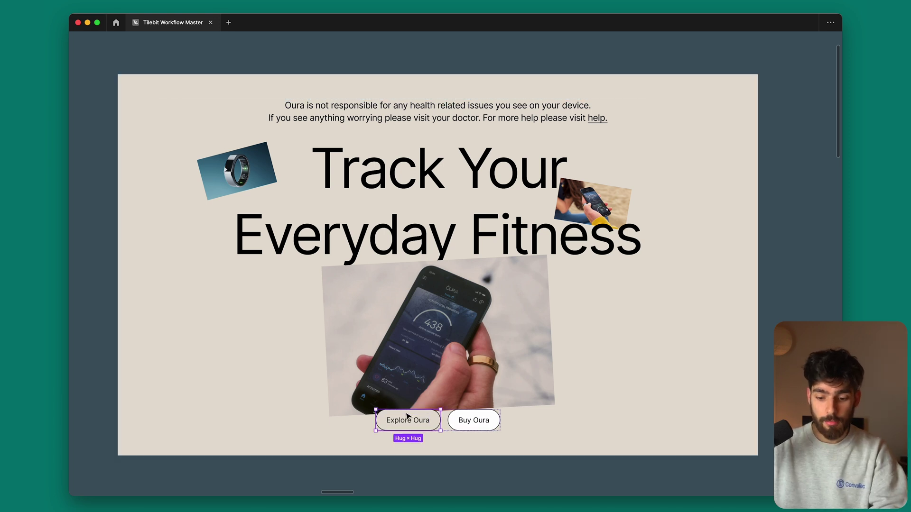
{"action": "key", "text": "super+backslash"}
{"action": "left_click", "coordinate": [788, 290]}
{"action": "type", "text": "1"}
{"action": "key", "text": "Return"}
Step: Check the background blur settings of the Explore Oura button
{"action": "left_click", "coordinate": [739, 453]}
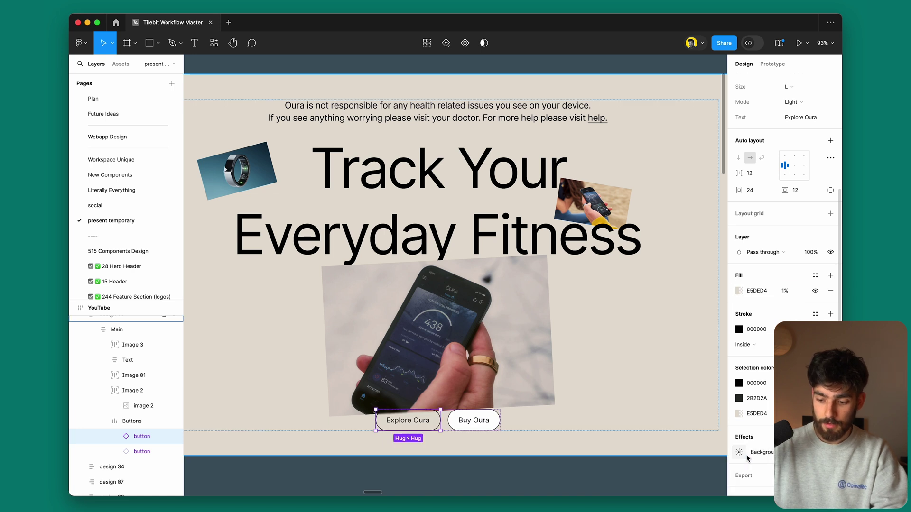
{"action": "left_click", "coordinate": [739, 453]}
{"action": "left_click", "coordinate": [731, 470]}
{"action": "left_click", "coordinate": [697, 470]}
Step: Move the large phone image's frame down to Y 416.77, behind the Explore Oura button
{"action": "left_click", "coordinate": [418, 360]}
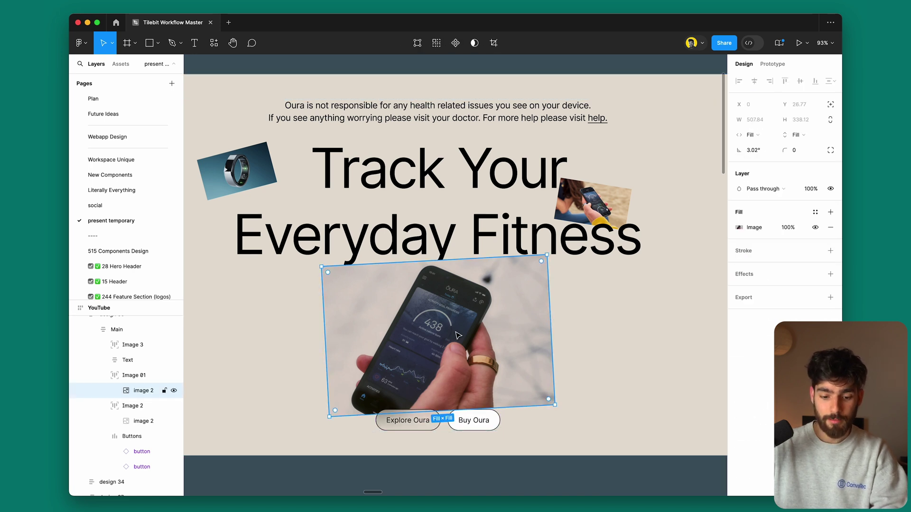
{"action": "key", "text": "Down"}
{"action": "key", "text": "Down"}
{"action": "key", "text": "Down"}
{"action": "key", "text": "Down"}
{"action": "key", "text": "Down"}
{"action": "key", "text": "Down"}
{"action": "key", "text": "Down"}
{"action": "key", "text": "Down"}
{"action": "key", "text": "Down"}
{"action": "key", "text": "Down"}
{"action": "key", "text": "Down"}
{"action": "key", "text": "Down"}
{"action": "key", "text": "Down"}
{"action": "key", "text": "Down"}
{"action": "key", "text": "Down"}
{"action": "key", "text": "Down"}
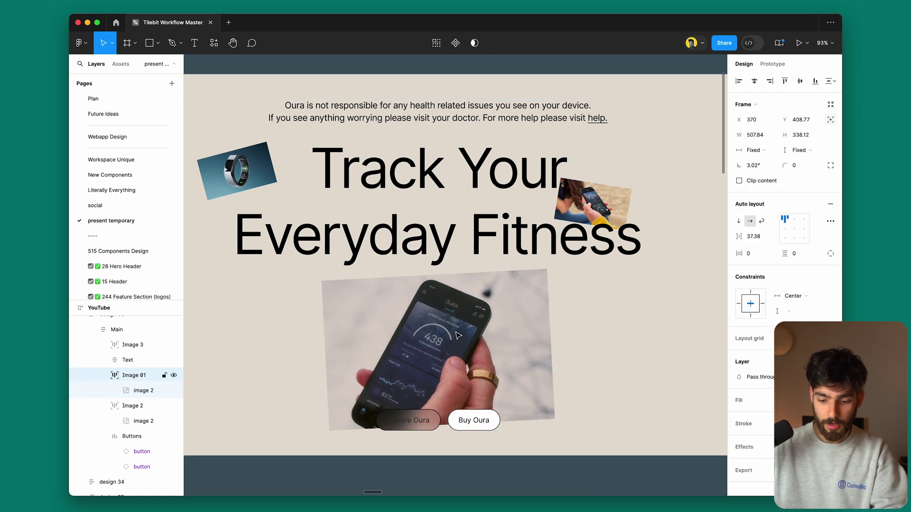
{"action": "key", "text": "shift+Down"}
{"action": "key", "text": "shift+Down"}
{"action": "key", "text": "shift+Down"}
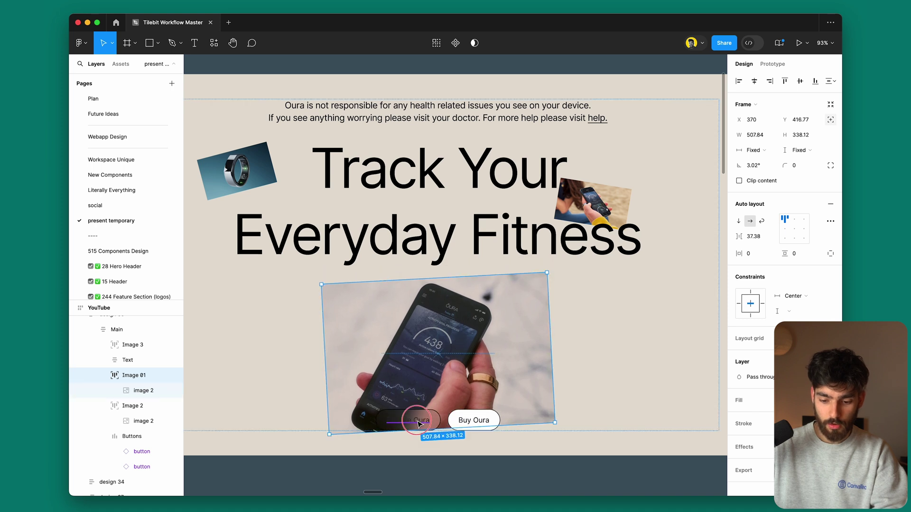
Step: Set the blend mode of the Explore Oura label to Exclusion and recolor its text white (FFFFFF)
{"action": "left_click", "coordinate": [418, 421], "text": "super"}
{"action": "left_click", "coordinate": [763, 212]}
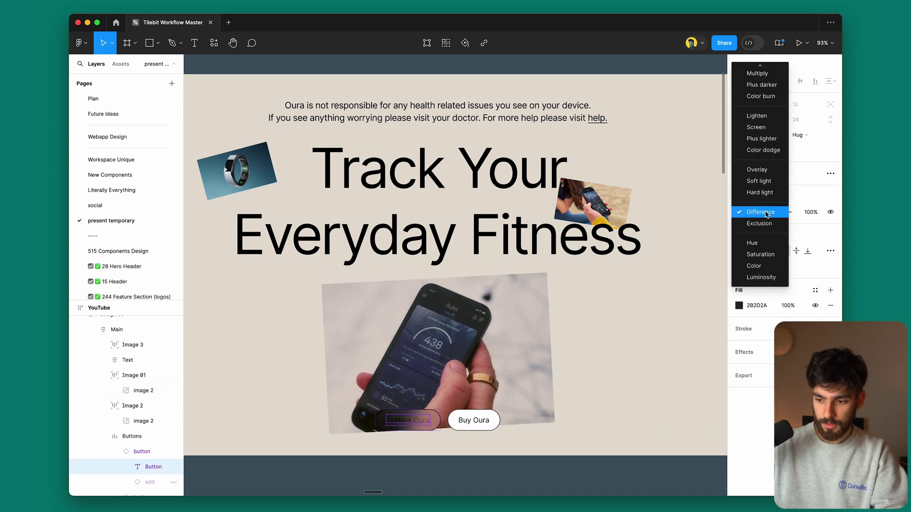
{"action": "left_click", "coordinate": [757, 222]}
{"action": "left_click", "coordinate": [739, 305]}
{"action": "key", "text": "Escape"}
{"action": "key", "text": "Escape"}
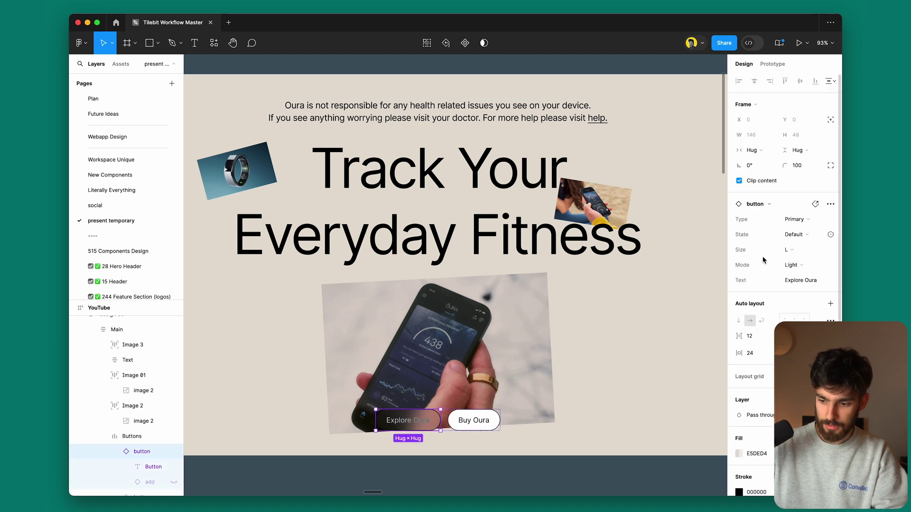
Step: Set the Explore Oura button's fill color to 000000 and increase its background blur to 84
{"action": "left_click", "coordinate": [739, 454]}
{"action": "scroll", "coordinate": [765, 451], "scroll_direction": "down", "scroll_amount": 5}
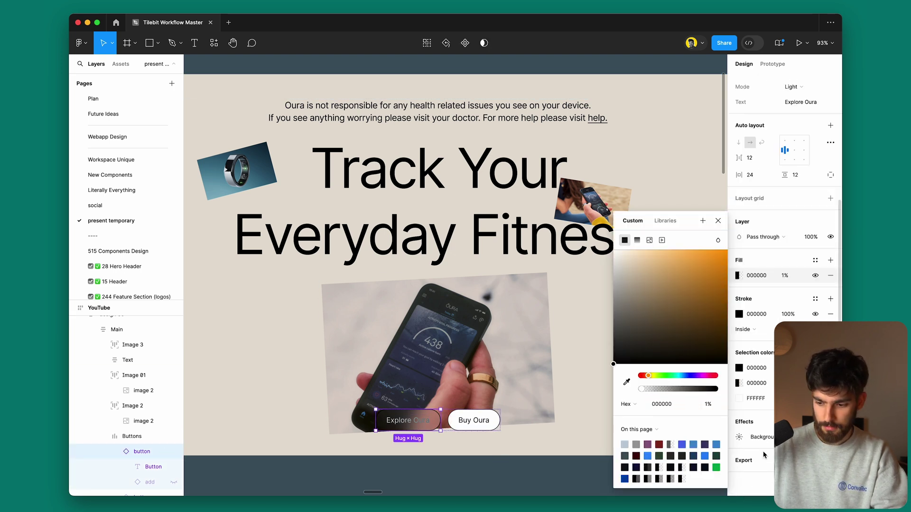
{"action": "left_click", "coordinate": [739, 437]}
{"action": "key", "text": "shift+Up"}
{"action": "key", "text": "shift+Up"}
{"action": "key", "text": "shift+Up"}
{"action": "key", "text": "shift+Up"}
{"action": "key", "text": "shift+Up"}
{"action": "key", "text": "shift+Up"}
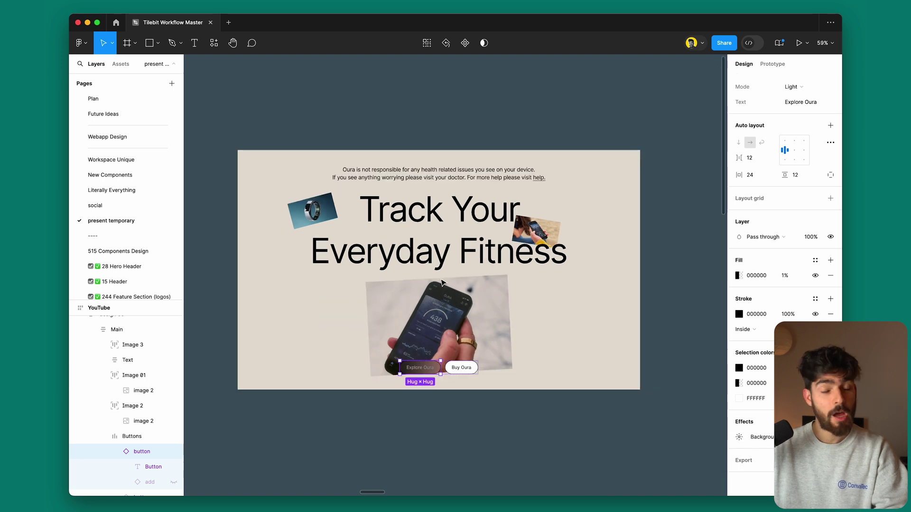
Step: Hide the interface and review the whole Oura hero design with its updated button
{"action": "left_click", "coordinate": [468, 418]}
{"action": "scroll", "coordinate": [469, 418], "scroll_direction": "right", "scroll_amount": 2}
{"action": "key", "text": "ctrl+backslash"}
{"action": "key", "text": "shift+2"}
{"action": "scroll", "coordinate": [370, 377], "scroll_direction": "up", "scroll_amount": 1}
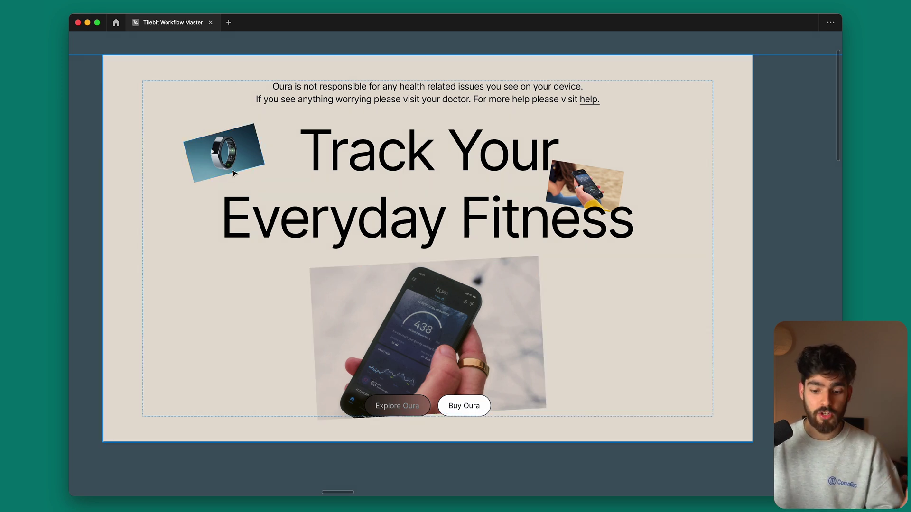
{"action": "scroll", "coordinate": [235, 174], "scroll_direction": "right", "scroll_amount": 2}
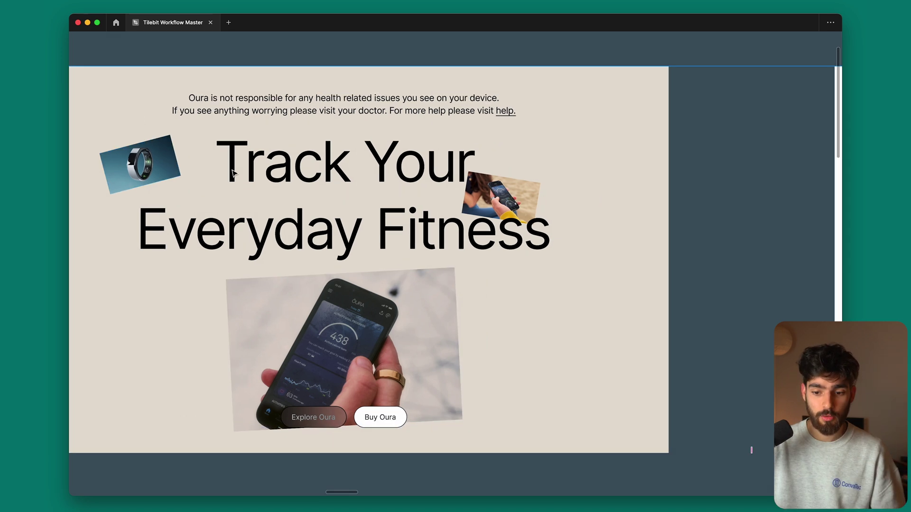
{"action": "scroll", "coordinate": [235, 173], "scroll_direction": "right", "scroll_amount": 15}
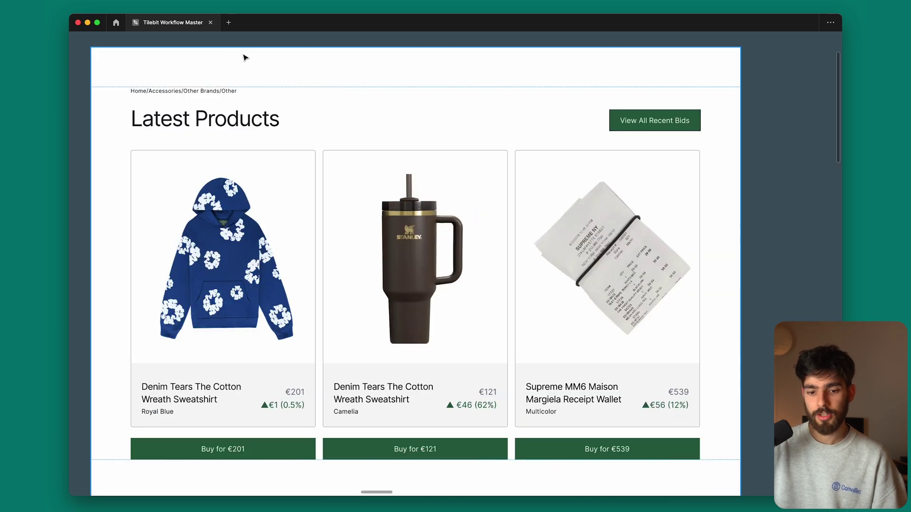
Step: Examine the layout of the Latest Products cards and the tilebit side menu, including the tilebit logo near the menu's footer
{"action": "scroll", "coordinate": [243, 57], "scroll_direction": "left", "scroll_amount": 5}
{"action": "scroll", "coordinate": [244, 57], "scroll_direction": "down", "scroll_amount": 2}
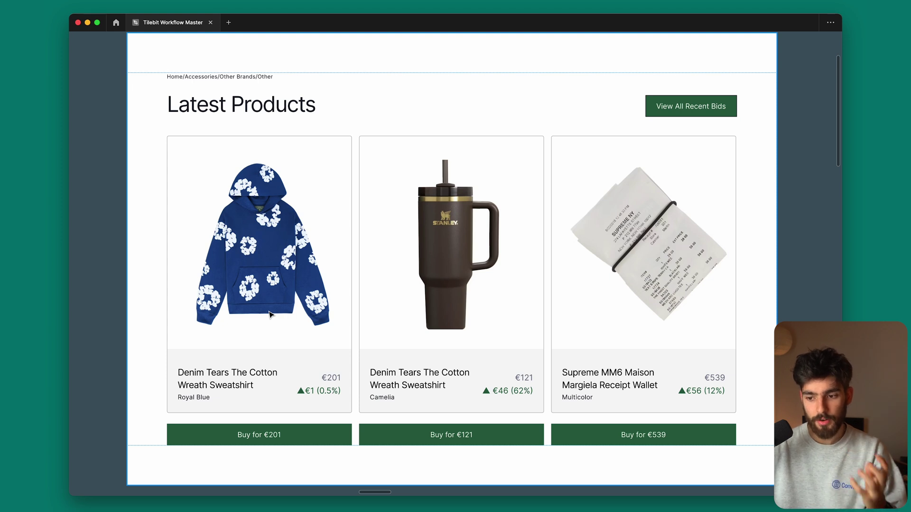
{"action": "scroll", "coordinate": [270, 315], "scroll_direction": "right", "scroll_amount": 3}
{"action": "scroll", "coordinate": [271, 315], "scroll_direction": "left", "scroll_amount": 2}
{"action": "scroll", "coordinate": [271, 315], "scroll_direction": "right", "scroll_amount": 1}
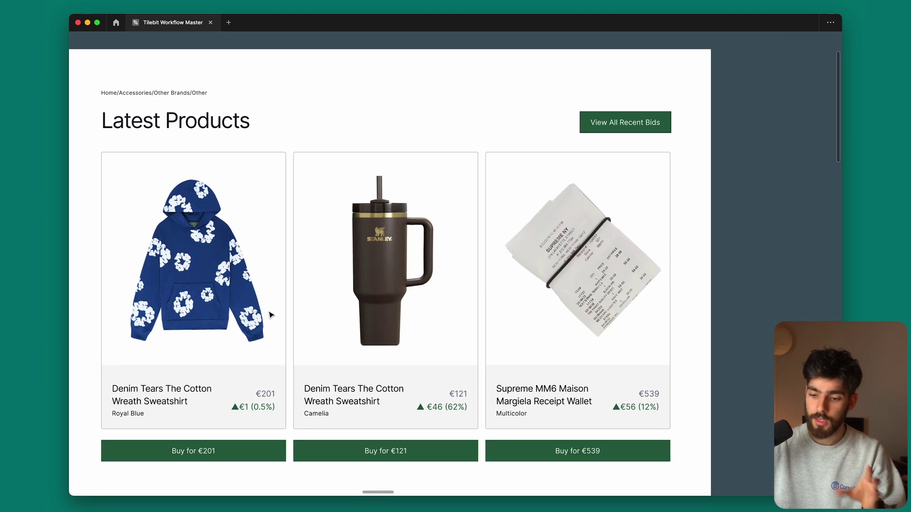
{"action": "scroll", "coordinate": [269, 314], "scroll_direction": "right", "scroll_amount": 10}
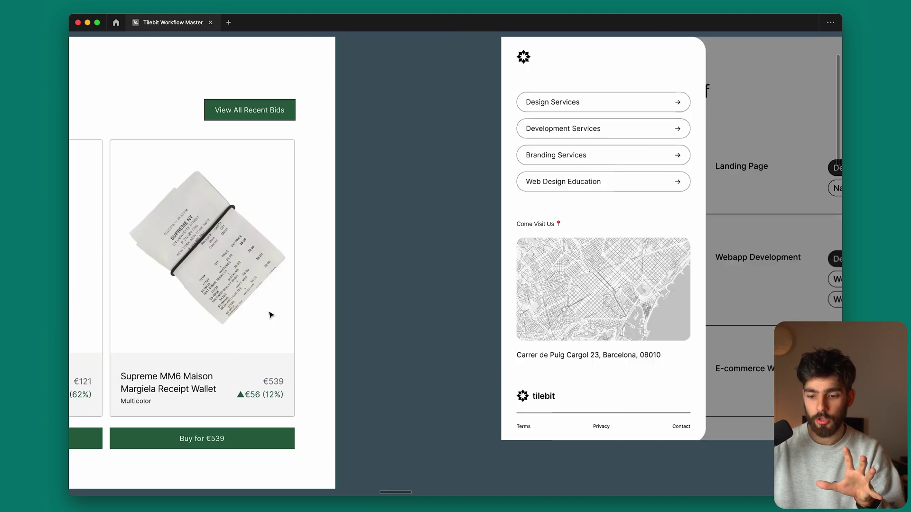
{"action": "scroll", "coordinate": [269, 314], "scroll_direction": "right", "scroll_amount": 10}
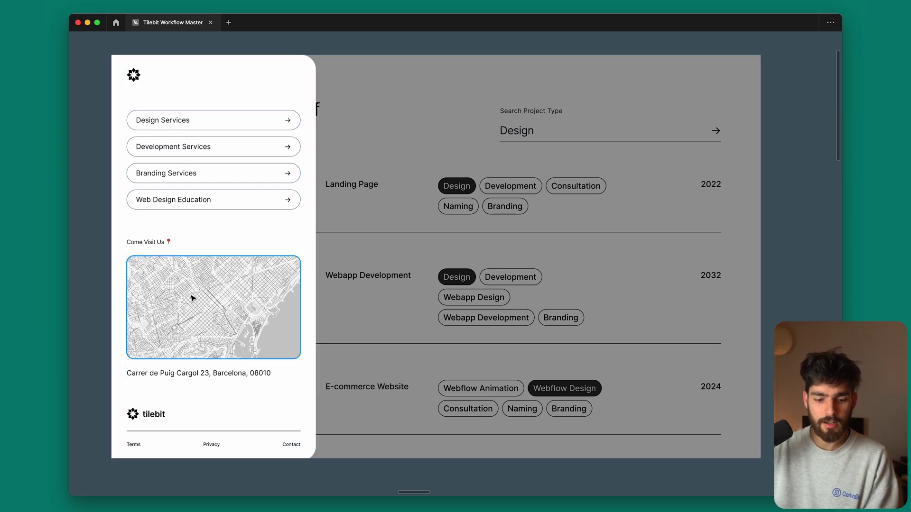
{"action": "left_click", "coordinate": [177, 419]}
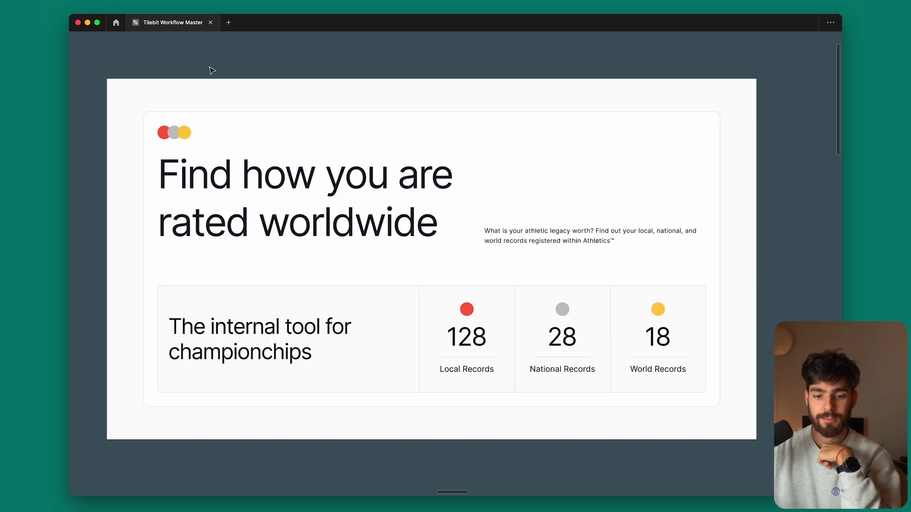
Step: In the worldwide rating design, replace the red-dot statistic with 2X and its caption with Awwwards
{"action": "left_click", "coordinate": [251, 162]}
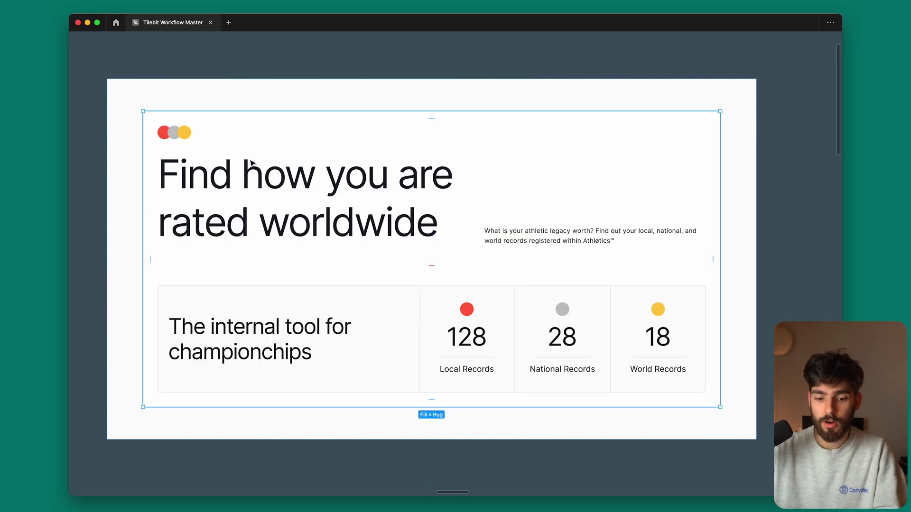
{"action": "left_click", "coordinate": [516, 475]}
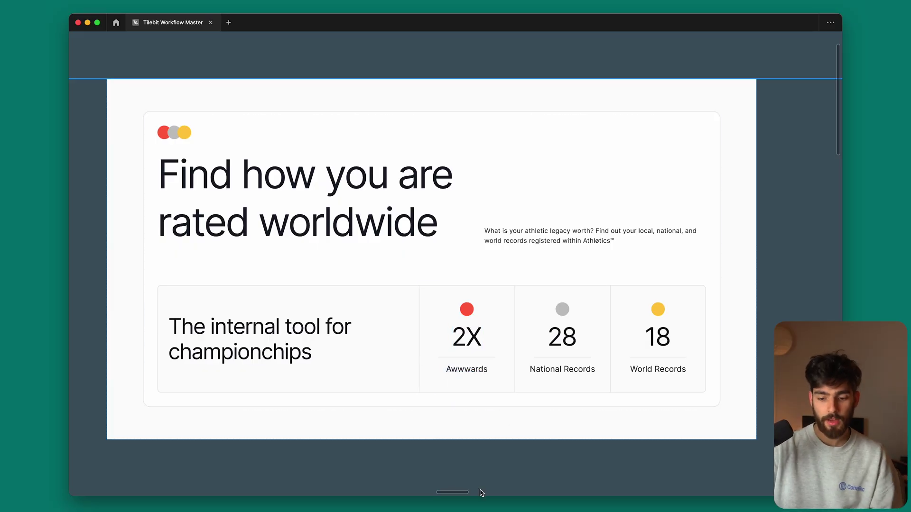
{"action": "scroll", "coordinate": [346, 339], "scroll_direction": "right", "scroll_amount": 3}
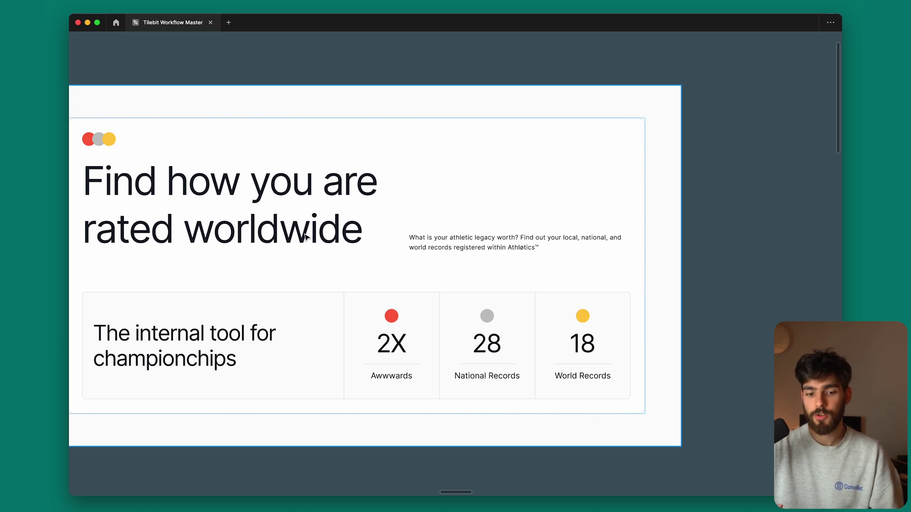
Step: Examine the Australian Outback page's hero photo and intro paragraph, plus the Ros Design Academy entry in the projects list design
{"action": "scroll", "coordinate": [305, 237], "scroll_direction": "right", "scroll_amount": 15}
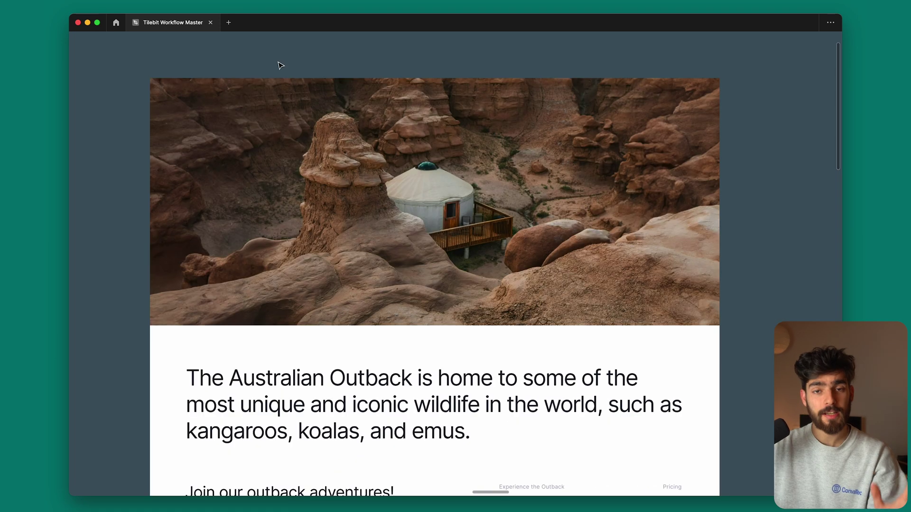
{"action": "scroll", "coordinate": [332, 190], "scroll_direction": "down", "scroll_amount": 2}
{"action": "scroll", "coordinate": [341, 204], "scroll_direction": "up", "scroll_amount": 1}
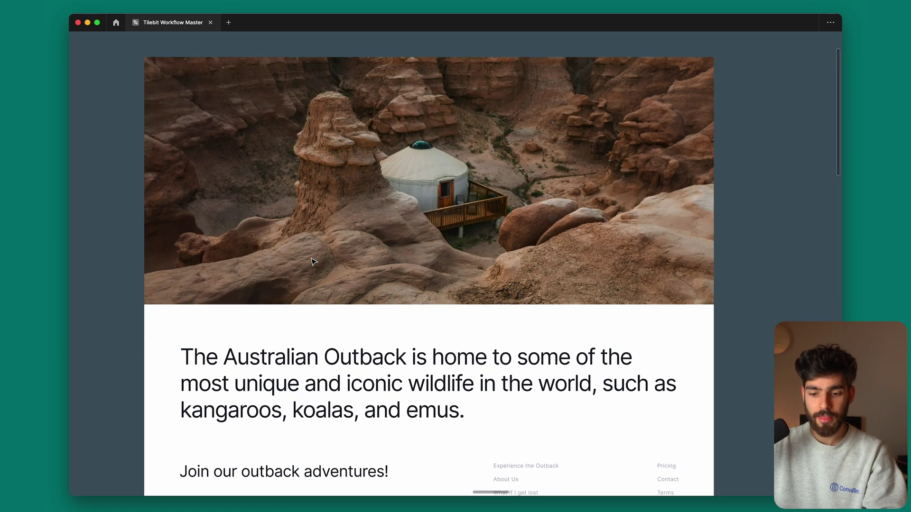
{"action": "left_click", "coordinate": [344, 205]}
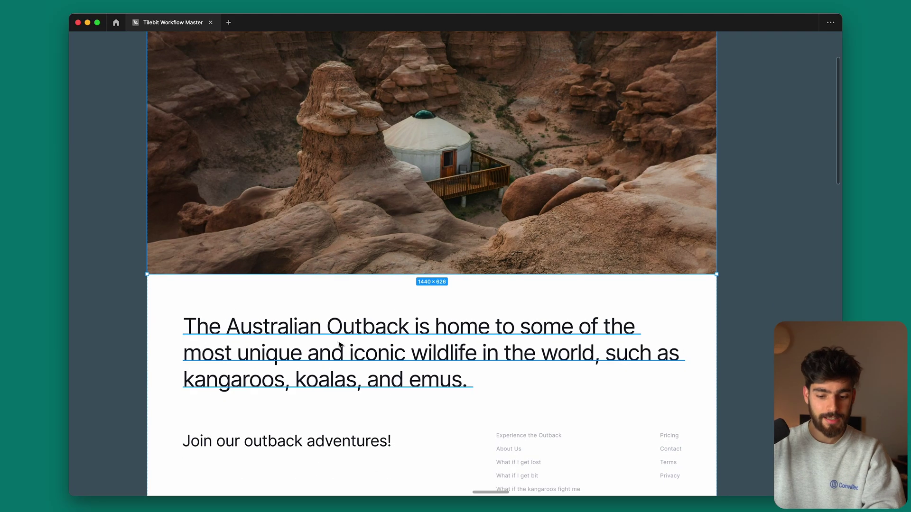
{"action": "left_click", "coordinate": [340, 344]}
{"action": "scroll", "coordinate": [364, 379], "scroll_direction": "up", "scroll_amount": 1}
{"action": "left_click", "coordinate": [351, 234]}
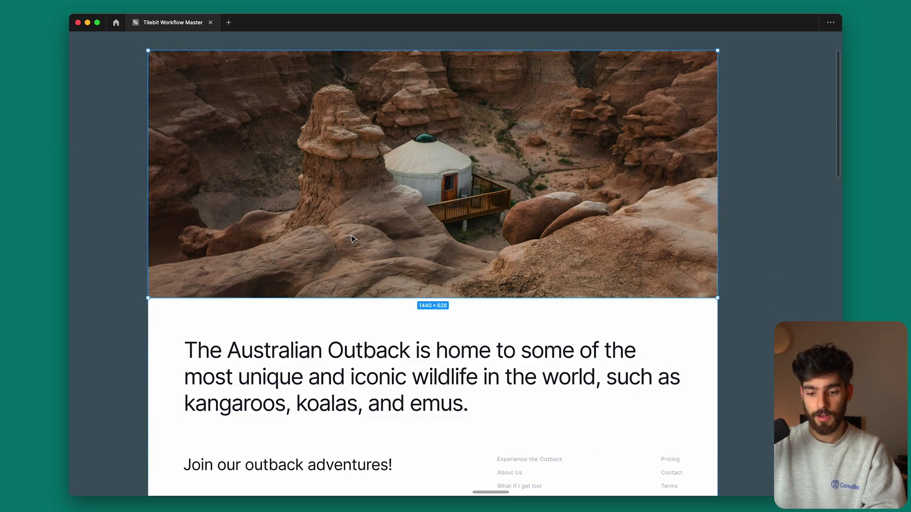
{"action": "scroll", "coordinate": [351, 233], "scroll_direction": "down", "scroll_amount": 2}
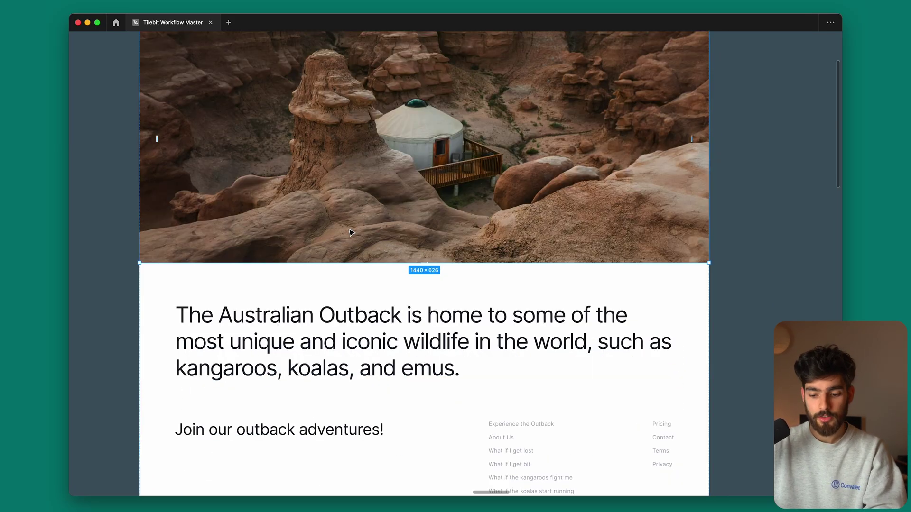
{"action": "scroll", "coordinate": [400, 165], "scroll_direction": "right", "scroll_amount": 3}
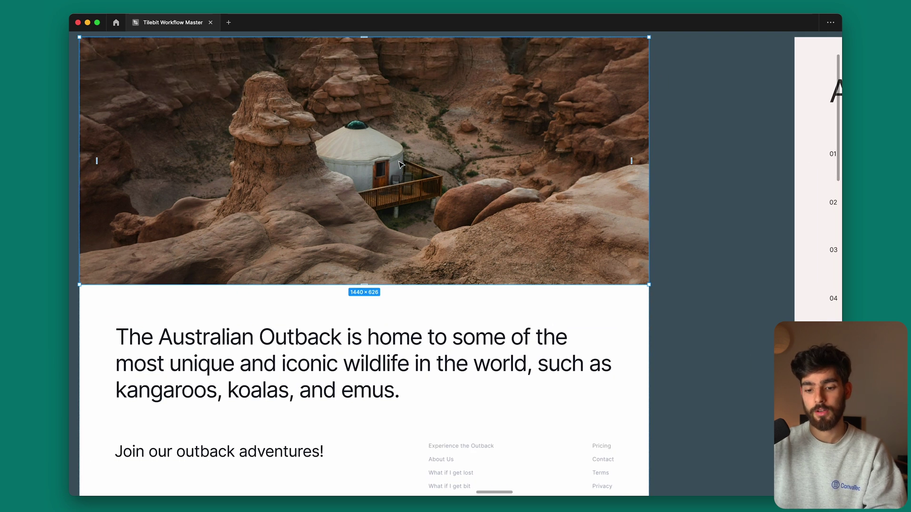
{"action": "scroll", "coordinate": [469, 168], "scroll_direction": "right", "scroll_amount": 10}
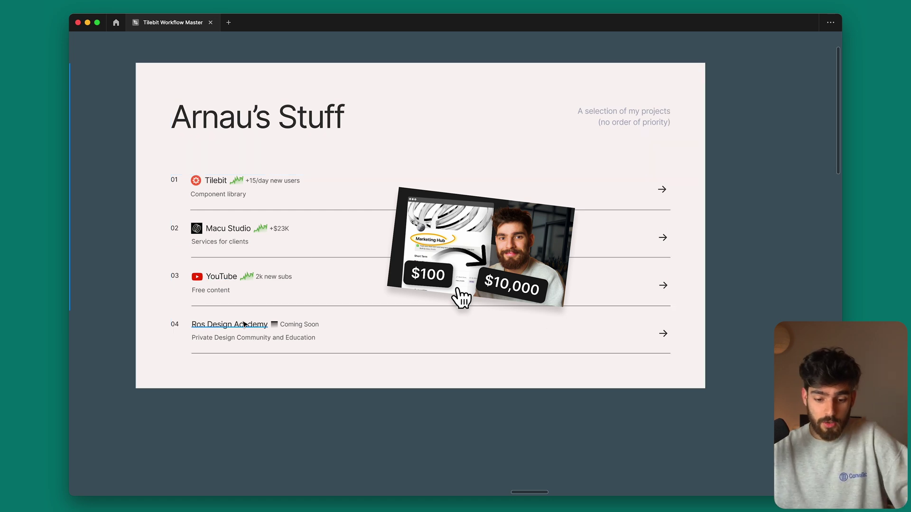
{"action": "left_click", "coordinate": [262, 328]}
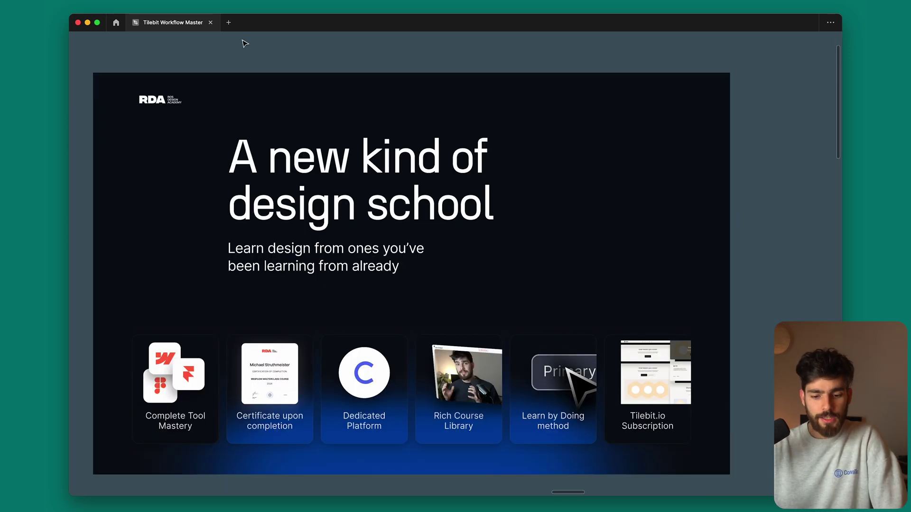
Step: Inspect the design school hero by selecting its feature card row, the heading text frame and the individual feature cards
{"action": "left_click", "coordinate": [206, 408]}
{"action": "left_click", "coordinate": [207, 410]}
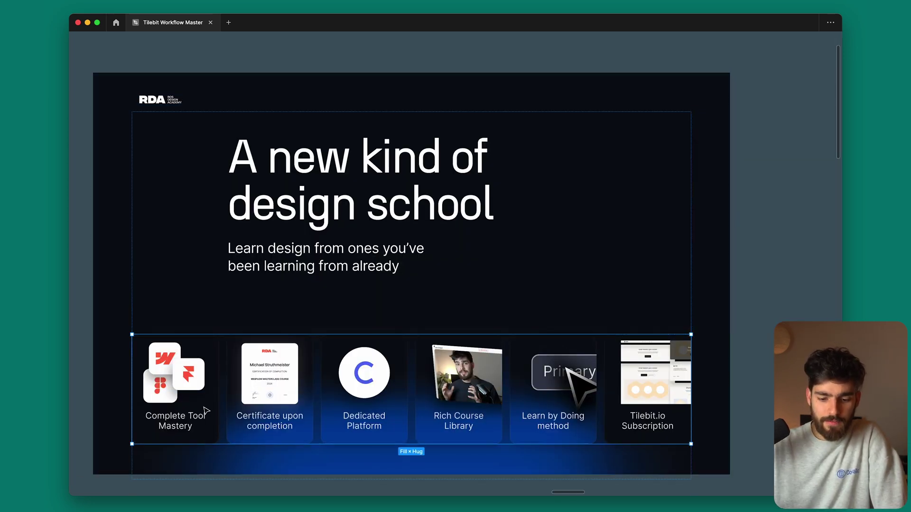
{"action": "left_click", "coordinate": [357, 227]}
{"action": "left_click", "coordinate": [357, 227]}
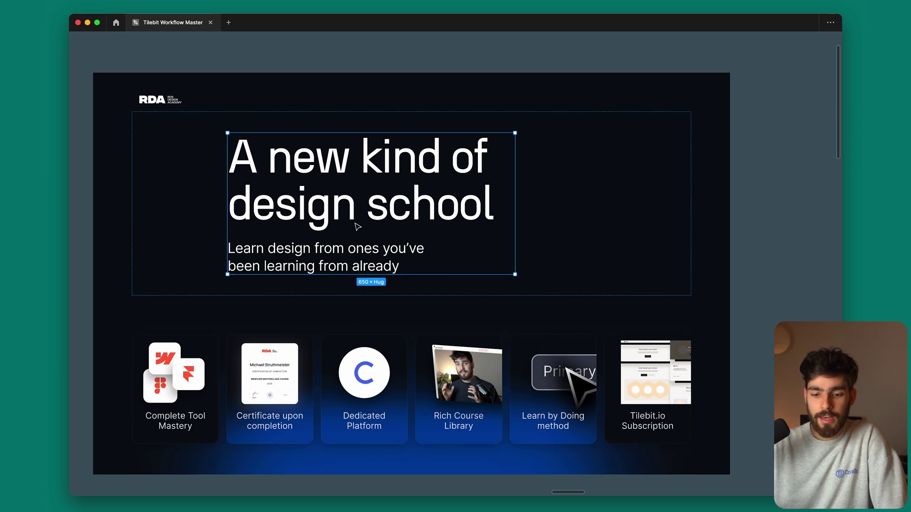
{"action": "left_click", "coordinate": [207, 408]}
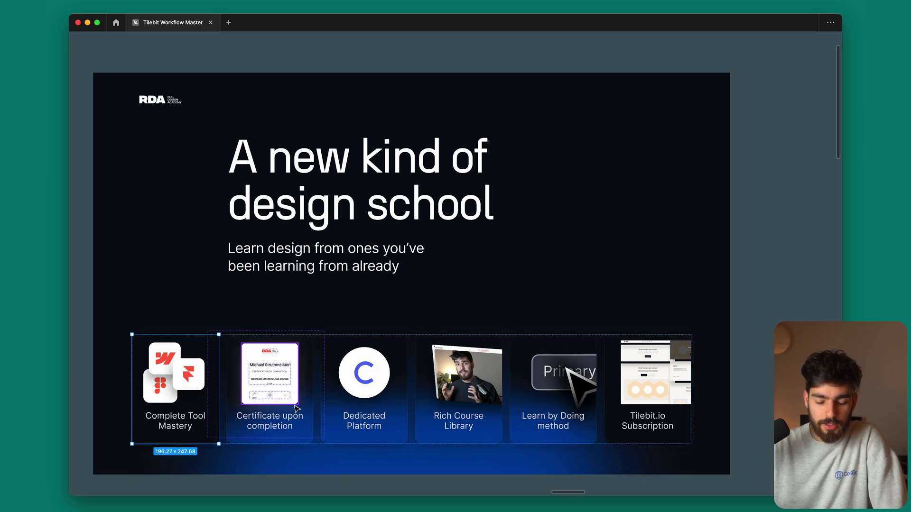
{"action": "left_click", "coordinate": [380, 396]}
{"action": "left_click", "coordinate": [499, 396]}
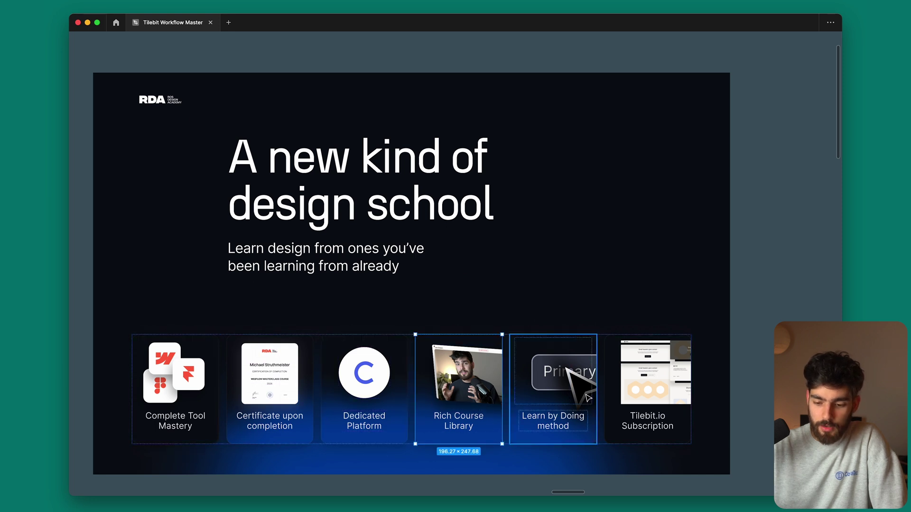
{"action": "left_click", "coordinate": [586, 396]}
{"action": "left_click", "coordinate": [663, 403]}
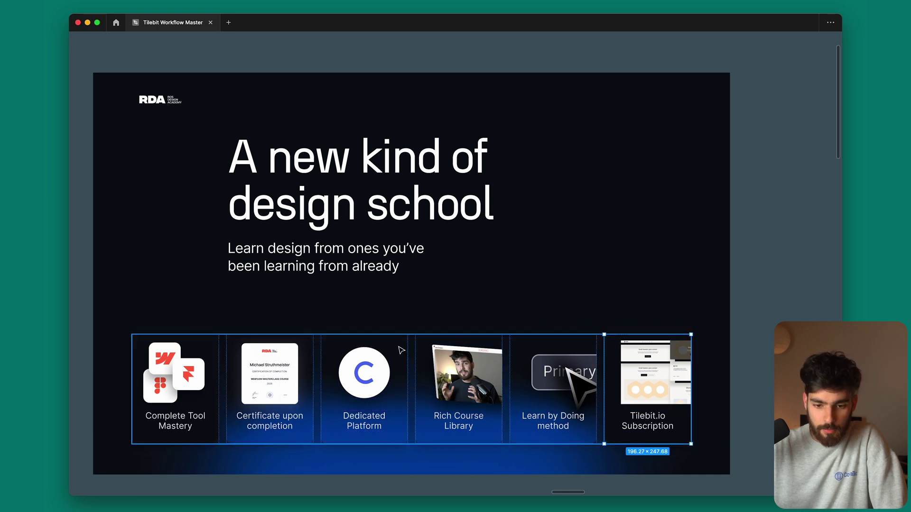
Step: Delete the heading section above the feature cards in the design school hero
{"action": "scroll", "coordinate": [399, 345], "scroll_direction": "down", "scroll_amount": 3}
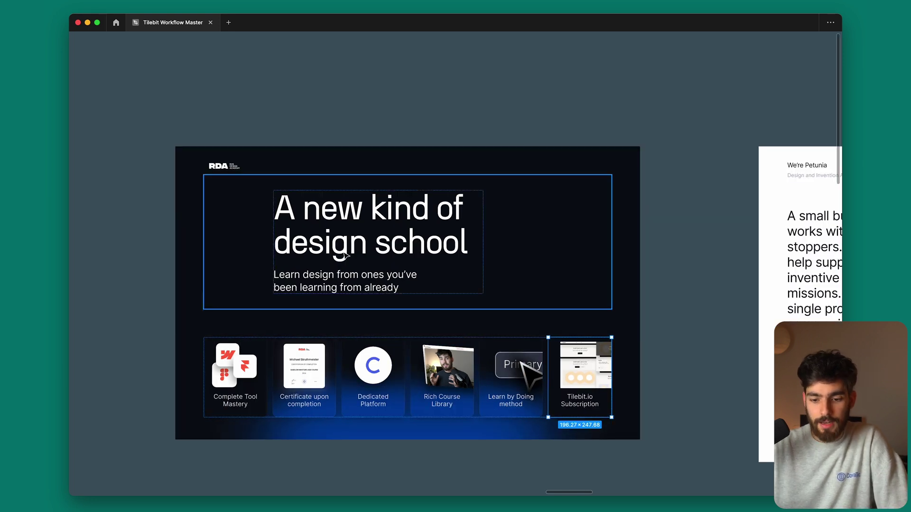
{"action": "scroll", "coordinate": [337, 336], "scroll_direction": "up", "scroll_amount": 3}
{"action": "left_click", "coordinate": [372, 248]}
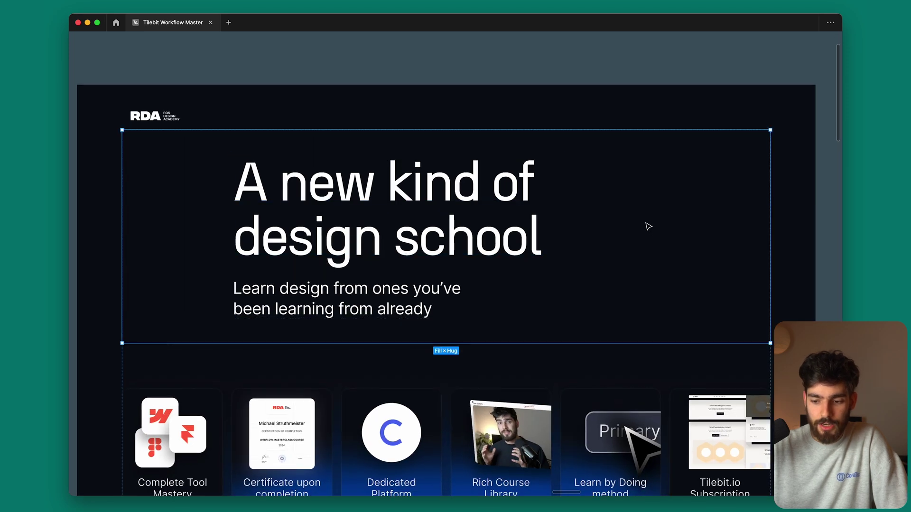
{"action": "left_click", "coordinate": [323, 313]}
{"action": "scroll", "coordinate": [316, 311], "scroll_direction": "down", "scroll_amount": 3}
{"action": "left_click", "coordinate": [152, 187]}
{"action": "key", "text": "Delete"}
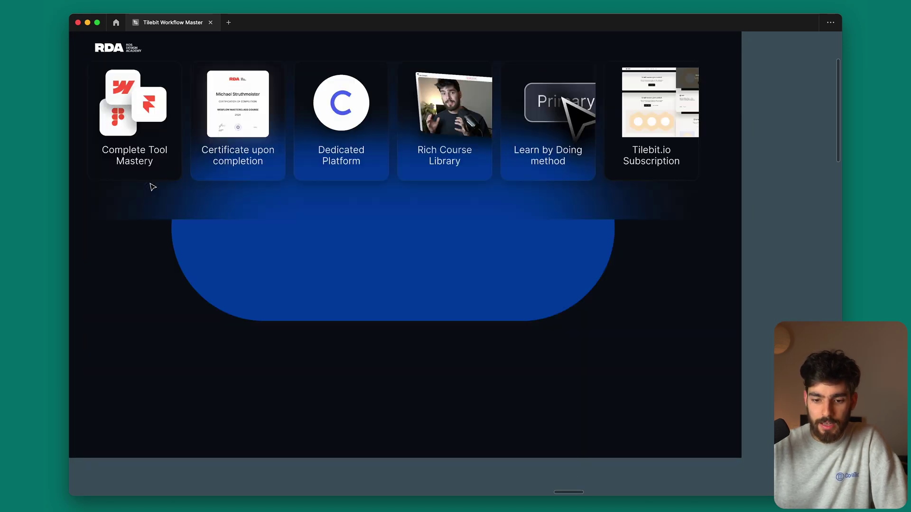
Step: Undo the deletion of the design school hero's heading section
{"action": "scroll", "coordinate": [214, 237], "scroll_direction": "up", "scroll_amount": 2}
{"action": "key", "text": "ctrl+z"}
{"action": "key", "text": "ctrl+z"}
{"action": "key", "text": "ctrl+z"}
{"action": "scroll", "coordinate": [327, 382], "scroll_direction": "down", "scroll_amount": 2}
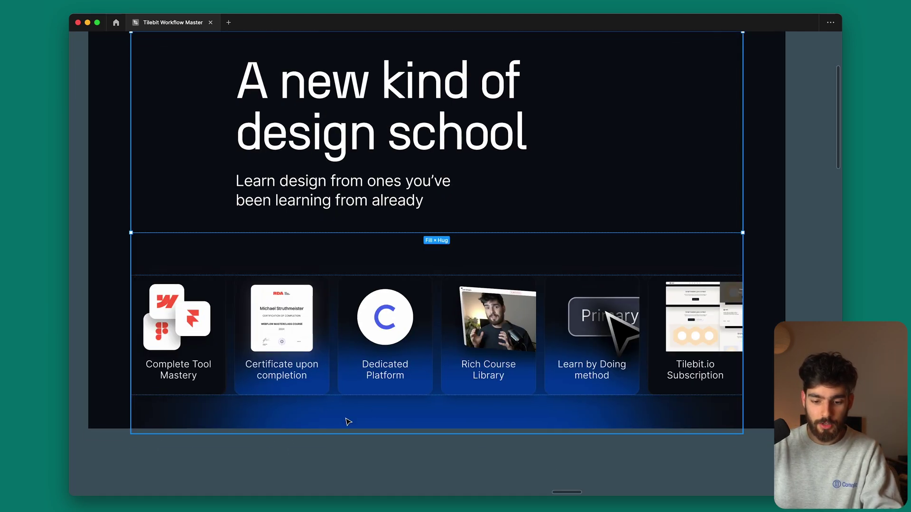
Step: Show the interface again and check the background blur settings of the Certificate upon completion card
{"action": "left_click", "coordinate": [302, 393]}
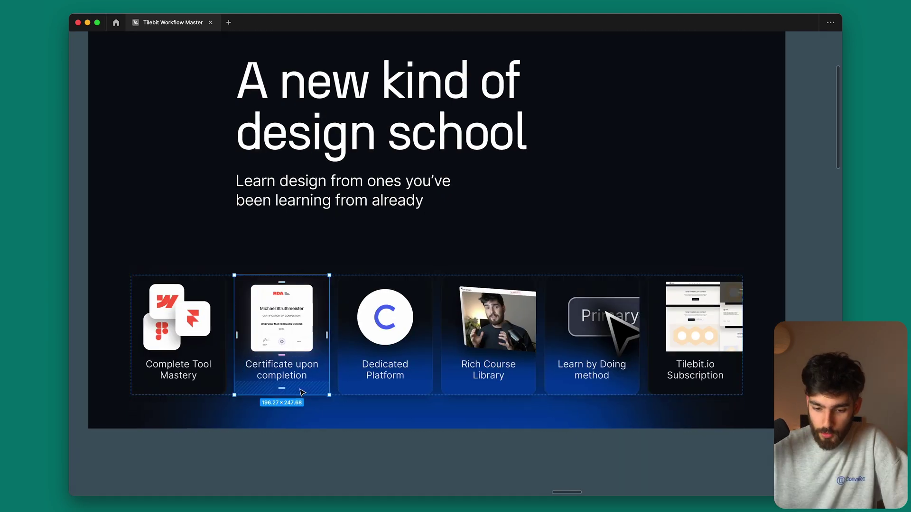
{"action": "key", "text": "super+backslash"}
{"action": "scroll", "coordinate": [772, 427], "scroll_direction": "down", "scroll_amount": 3}
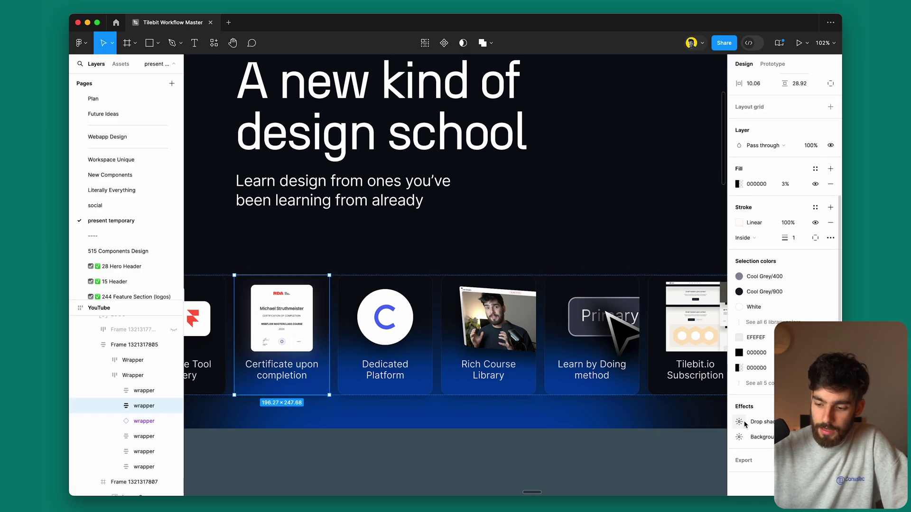
{"action": "left_click", "coordinate": [739, 437]}
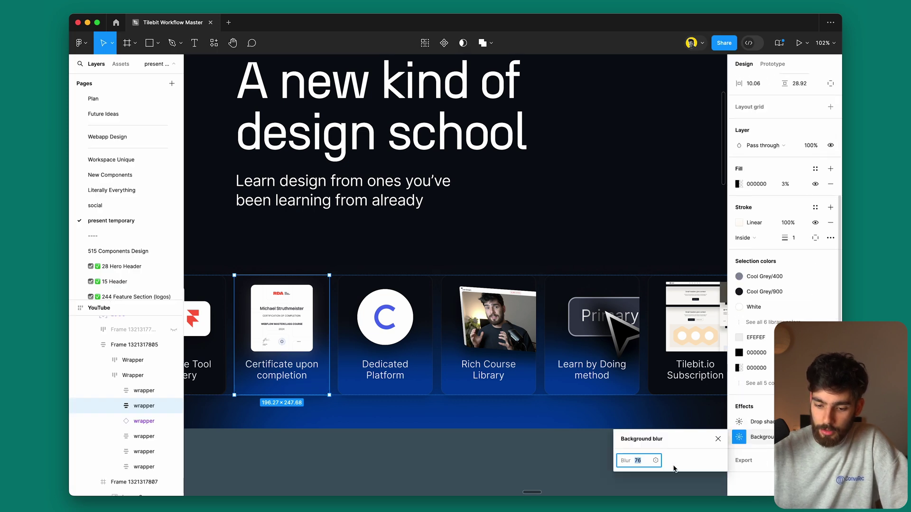
Step: Set the Certificate upon completion card's background blur to 0
{"action": "type", "text": "0"}
{"action": "key", "text": "Return"}
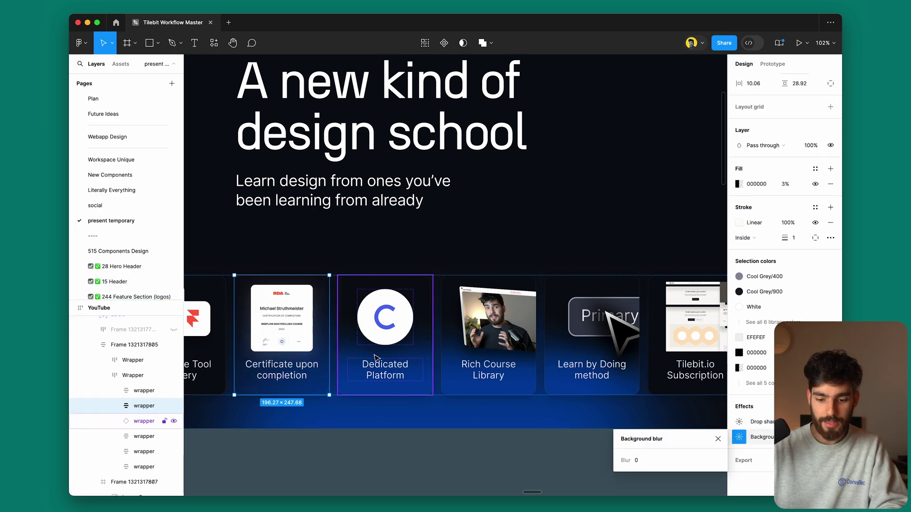
{"action": "left_click", "coordinate": [520, 458]}
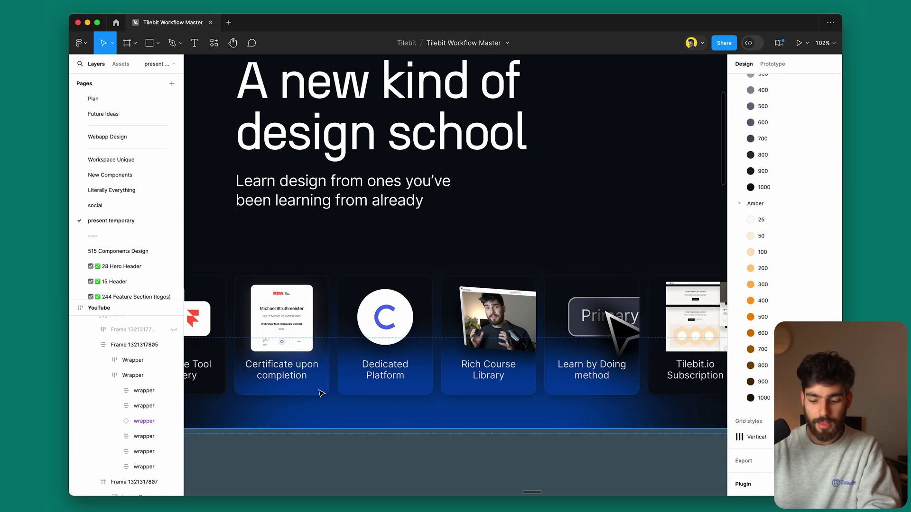
Step: Change the We're Petunia page's background fill from white to lime green (E0EE88) and view it with the interface hidden
{"action": "key", "text": "super+backslash"}
{"action": "scroll", "coordinate": [344, 407], "scroll_direction": "down", "scroll_amount": 2}
{"action": "scroll", "coordinate": [344, 407], "scroll_direction": "right", "scroll_amount": 12}
{"action": "scroll", "coordinate": [285, 347], "scroll_direction": "right", "scroll_amount": 3}
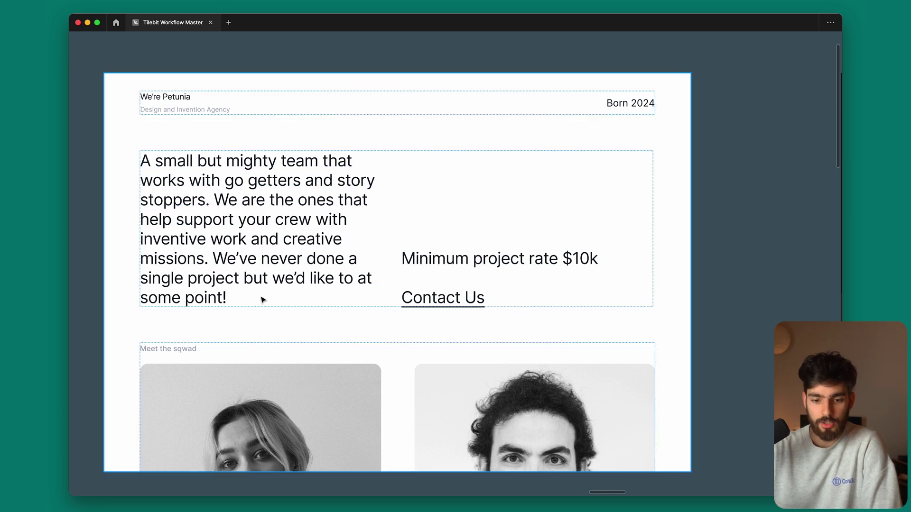
{"action": "key", "text": "super+backslash"}
{"action": "left_click", "coordinate": [740, 237]}
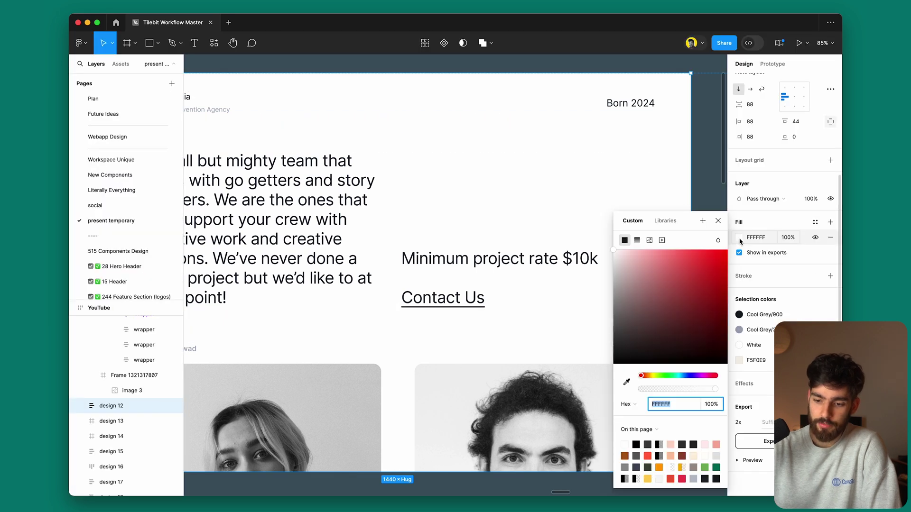
{"action": "left_click_drag", "start_coordinate": [685, 279], "coordinate": [662, 262]}
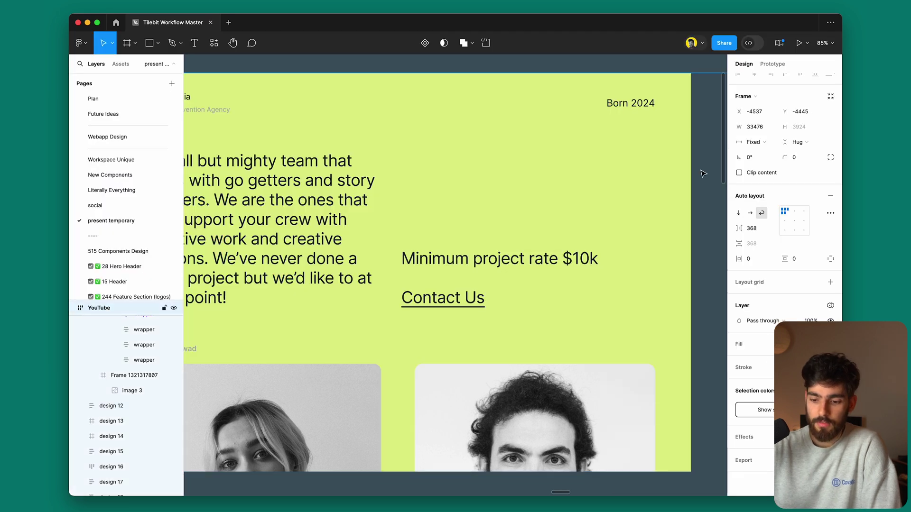
{"action": "key", "text": "super+backslash"}
{"action": "left_click", "coordinate": [497, 50]}
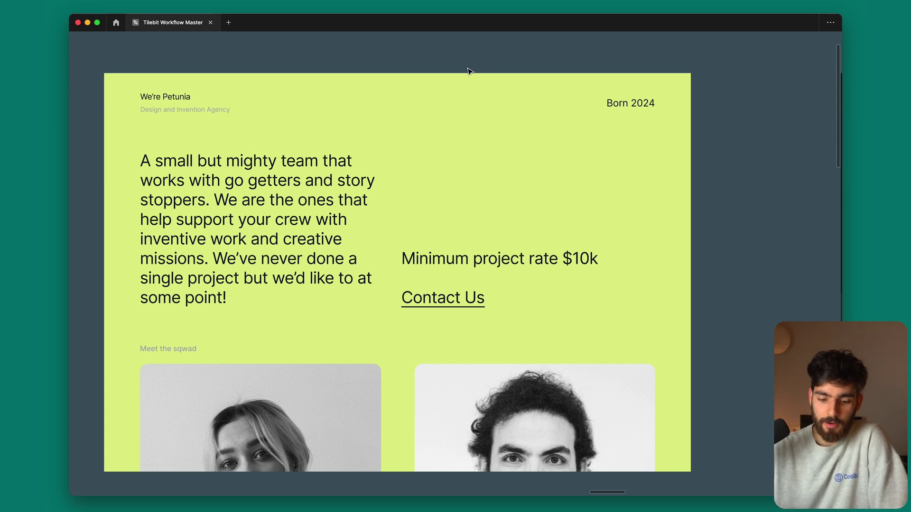
Step: Inspect the We're Petunia page's introductory text block and the Meet the sqwad section below it
{"action": "left_click", "coordinate": [411, 211]}
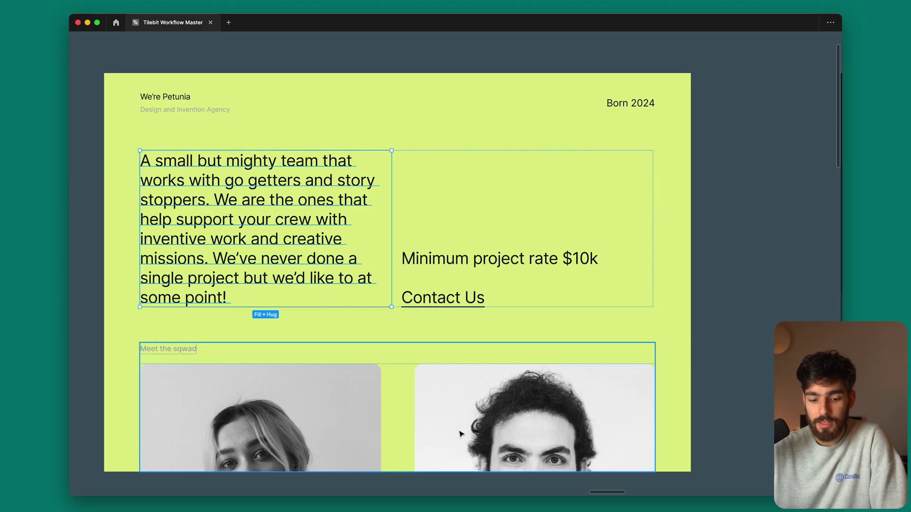
{"action": "scroll", "coordinate": [459, 435], "scroll_direction": "down", "scroll_amount": 1}
{"action": "scroll", "coordinate": [290, 415], "scroll_direction": "down", "scroll_amount": 2}
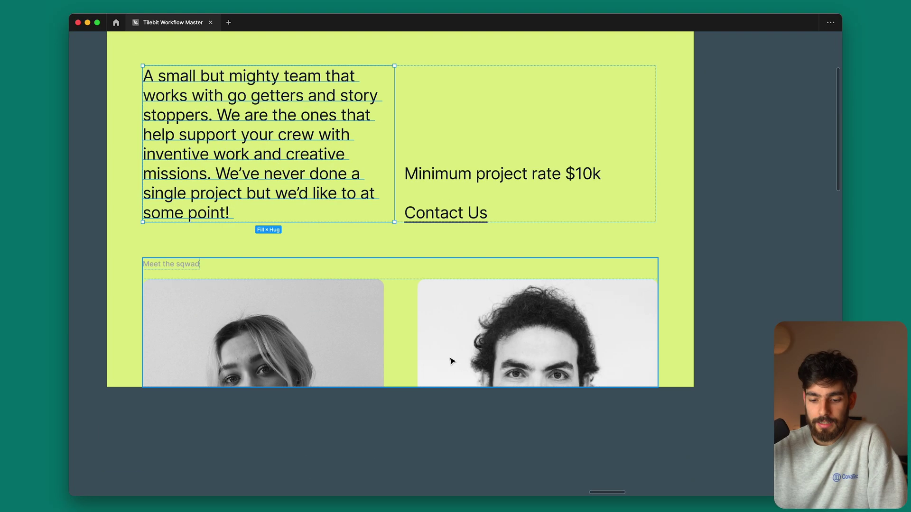
{"action": "left_click", "coordinate": [410, 359]}
{"action": "left_click", "coordinate": [130, 339]}
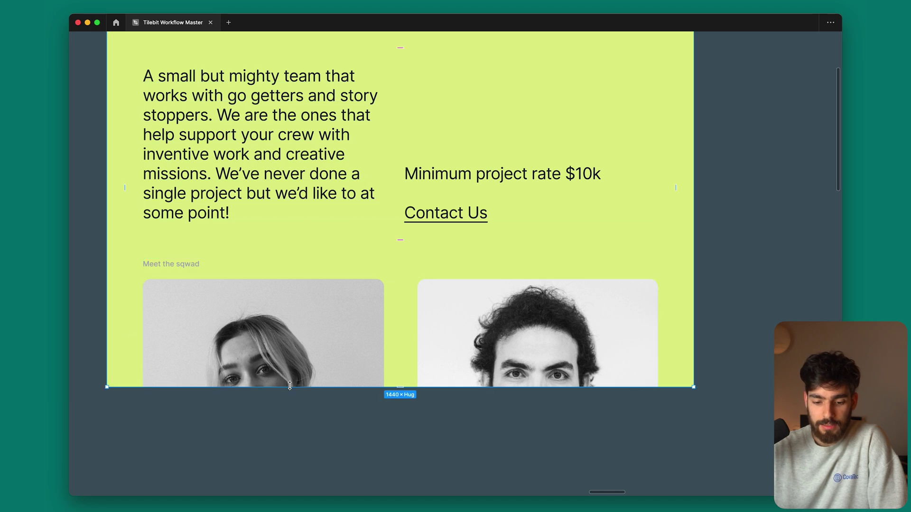
{"action": "left_click_drag", "start_coordinate": [287, 385], "coordinate": [287, 451]}
{"action": "key", "text": "super+z"}
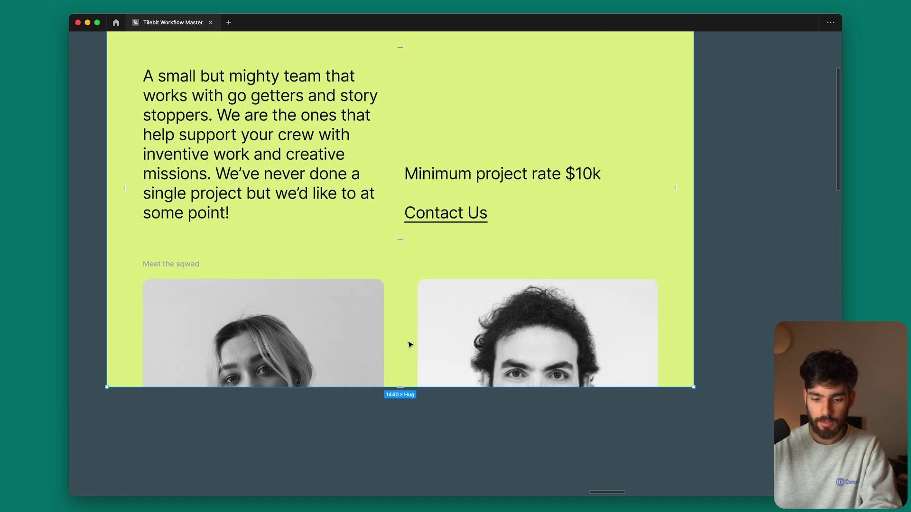
Step: Show the interface and extend the We're Petunia page frame downward to a height of 1553 to include the full team portraits
{"action": "left_click", "coordinate": [408, 344]}
{"action": "key", "text": "super+backslash"}
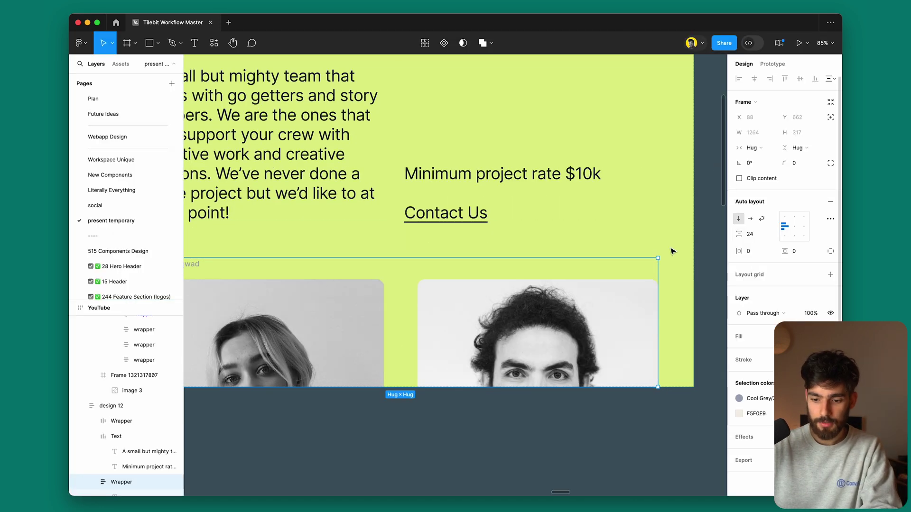
{"action": "key", "text": "Escape"}
{"action": "left_click", "coordinate": [683, 256]}
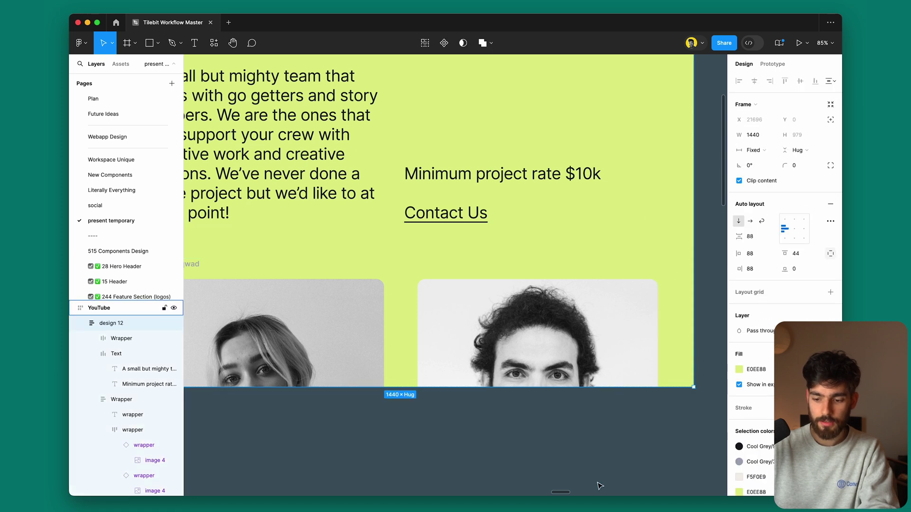
{"action": "left_click_drag", "start_coordinate": [598, 387], "coordinate": [603, 506]}
{"action": "key", "text": "shift+2"}
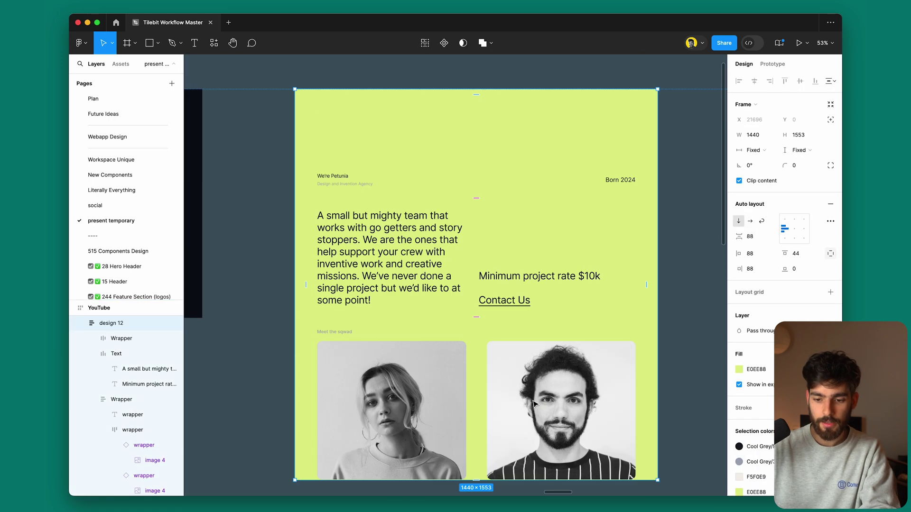
{"action": "scroll", "coordinate": [506, 410], "scroll_direction": "up", "scroll_amount": 3}
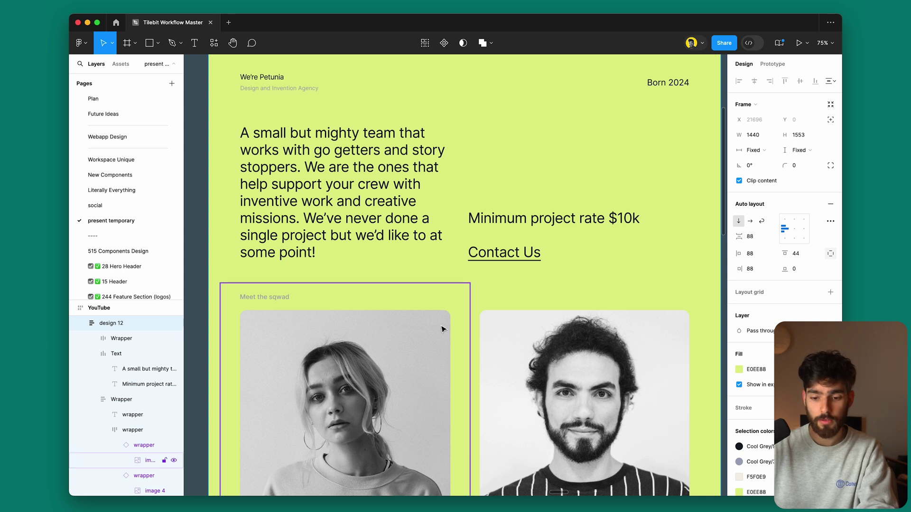
Step: Hide the interface and inspect the dark macu design's Explore case studies dropdown
{"action": "key", "text": "super+z"}
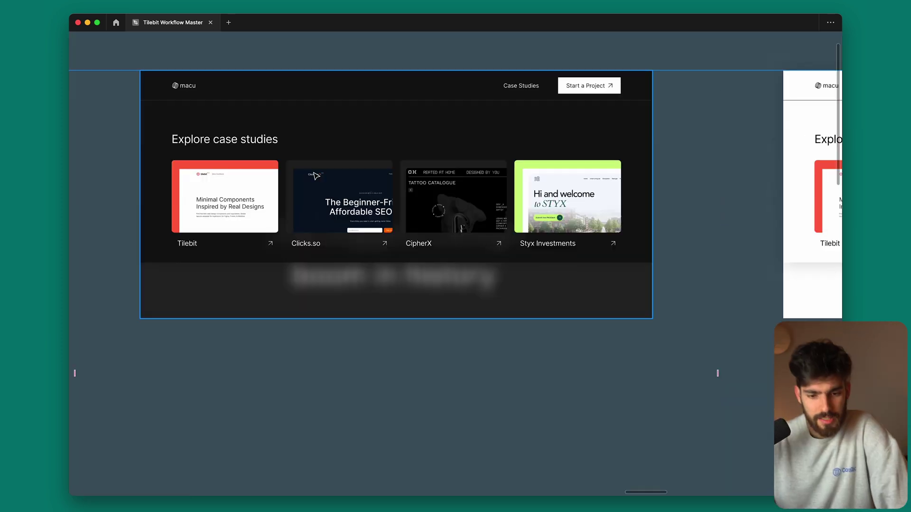
{"action": "scroll", "coordinate": [315, 176], "scroll_direction": "up", "scroll_amount": 1}
{"action": "scroll", "coordinate": [316, 176], "scroll_direction": "up", "scroll_amount": 1}
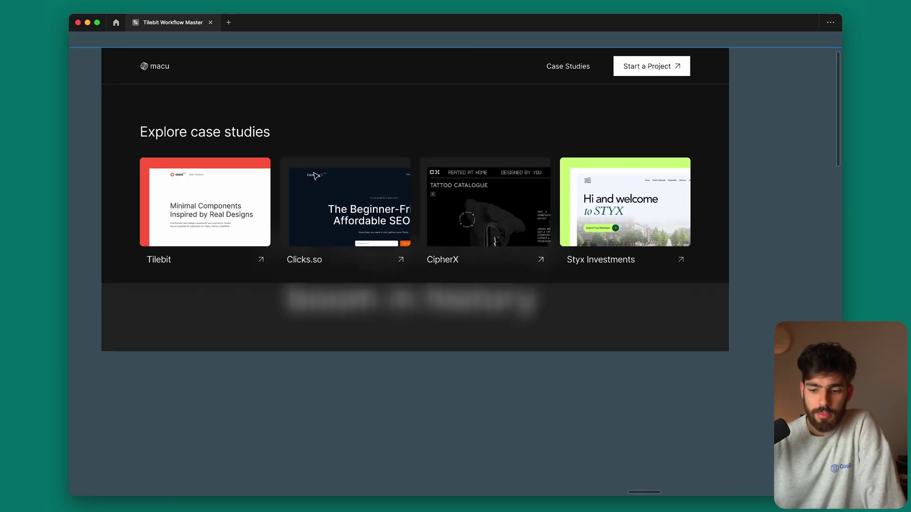
{"action": "scroll", "coordinate": [316, 176], "scroll_direction": "up", "scroll_amount": 2}
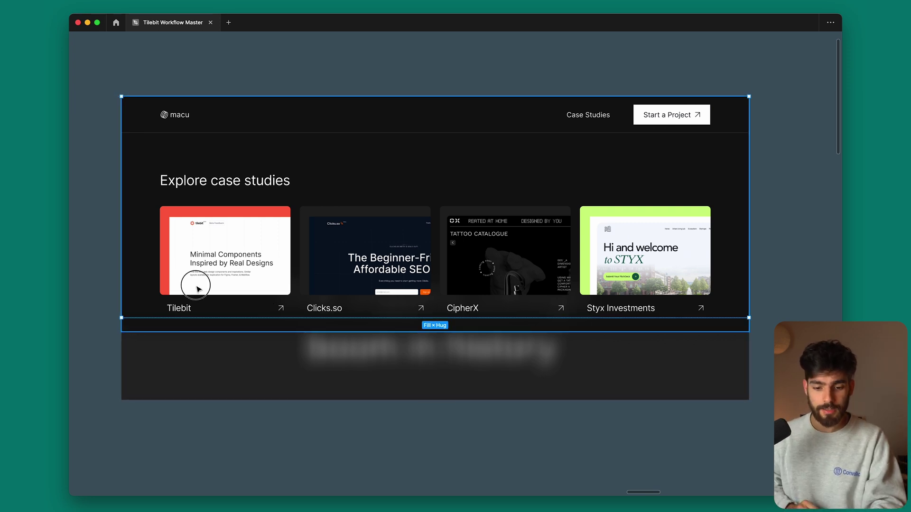
{"action": "left_click", "coordinate": [192, 82]}
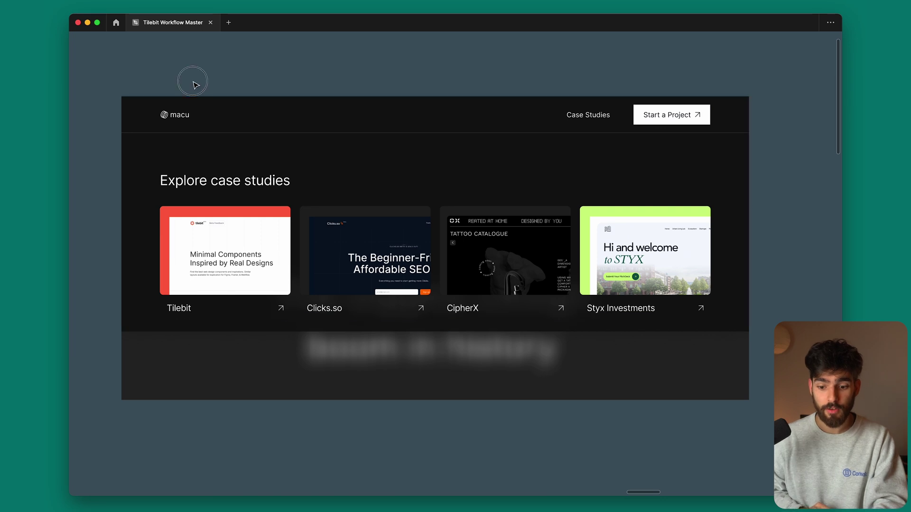
Step: Give the Case Studies item in the dark macu header a white outline
{"action": "left_click", "coordinate": [567, 118]}
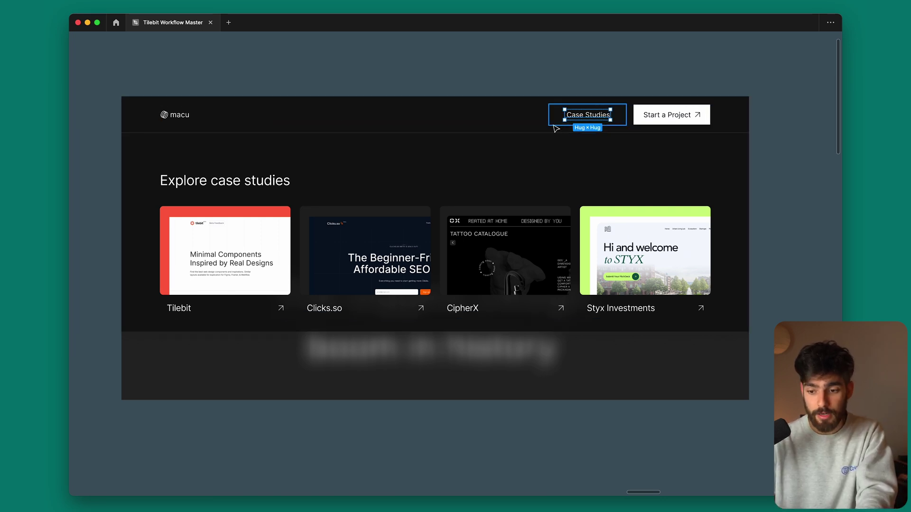
{"action": "left_click", "coordinate": [630, 70]}
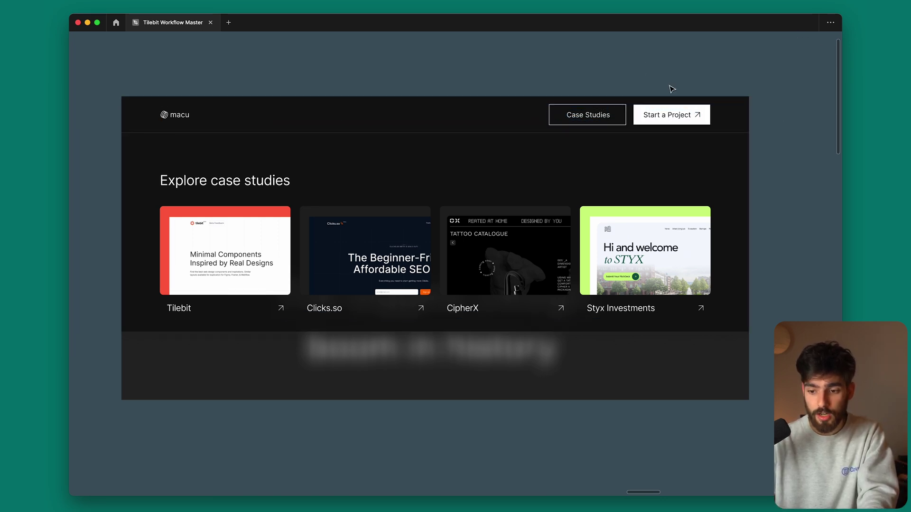
{"action": "left_click", "coordinate": [608, 116]}
{"action": "left_click", "coordinate": [616, 91]}
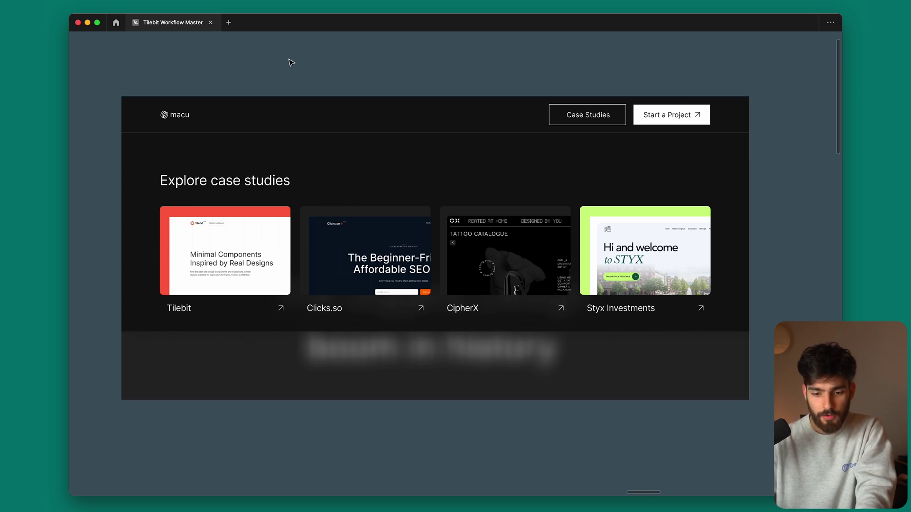
Step: Inspect the Barcelona experiences design by selecting its tour cards, the card grid and the Search button
{"action": "scroll", "coordinate": [291, 63], "scroll_direction": "right", "scroll_amount": 15}
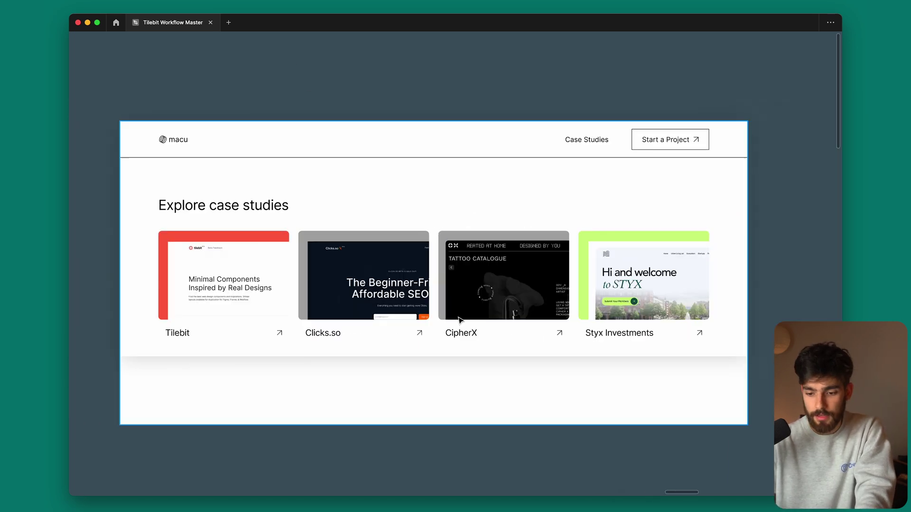
{"action": "scroll", "coordinate": [440, 283], "scroll_direction": "right", "scroll_amount": 15}
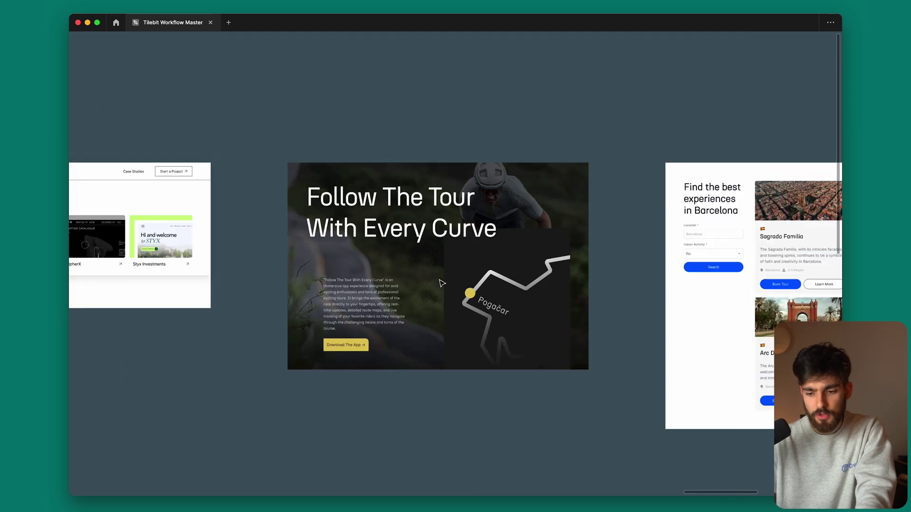
{"action": "scroll", "coordinate": [440, 283], "scroll_direction": "right", "scroll_amount": 5}
{"action": "scroll", "coordinate": [427, 265], "scroll_direction": "up", "scroll_amount": 6}
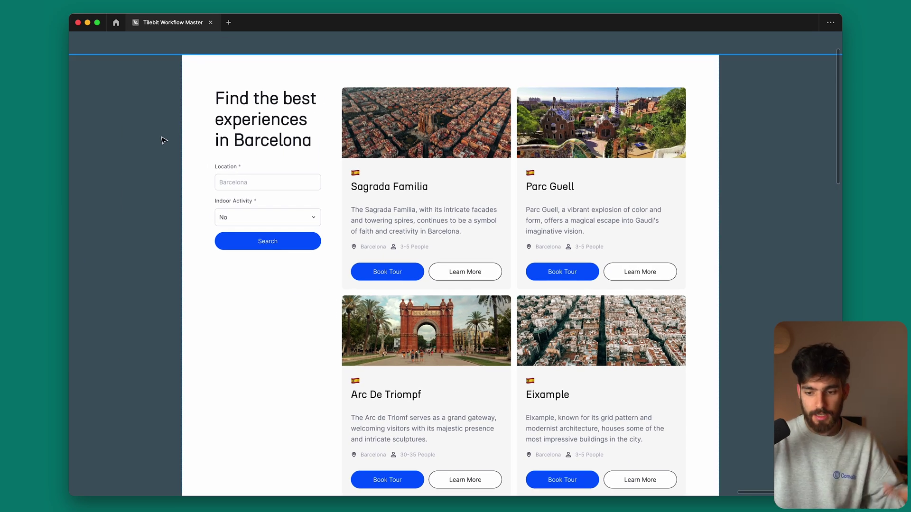
{"action": "scroll", "coordinate": [163, 140], "scroll_direction": "down", "scroll_amount": 1}
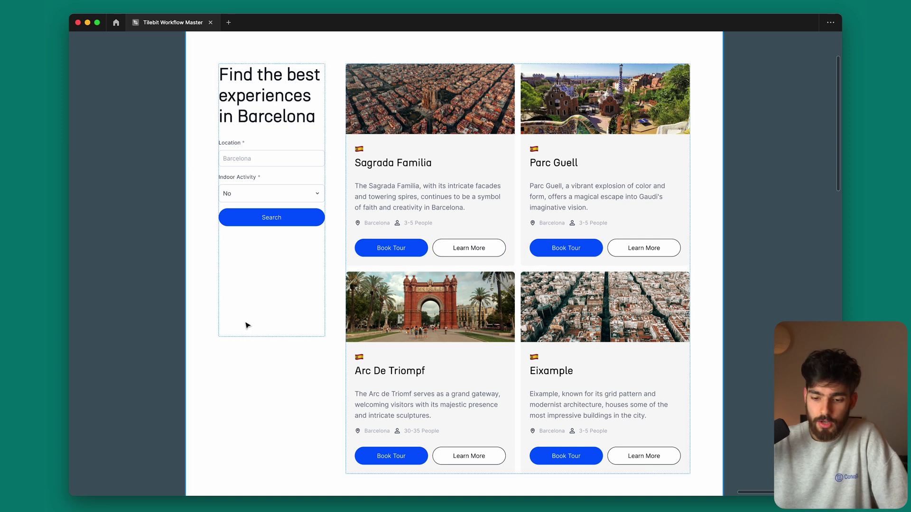
{"action": "left_click", "coordinate": [466, 248]}
{"action": "key", "text": "shift+Return"}
{"action": "left_click", "coordinate": [623, 221]}
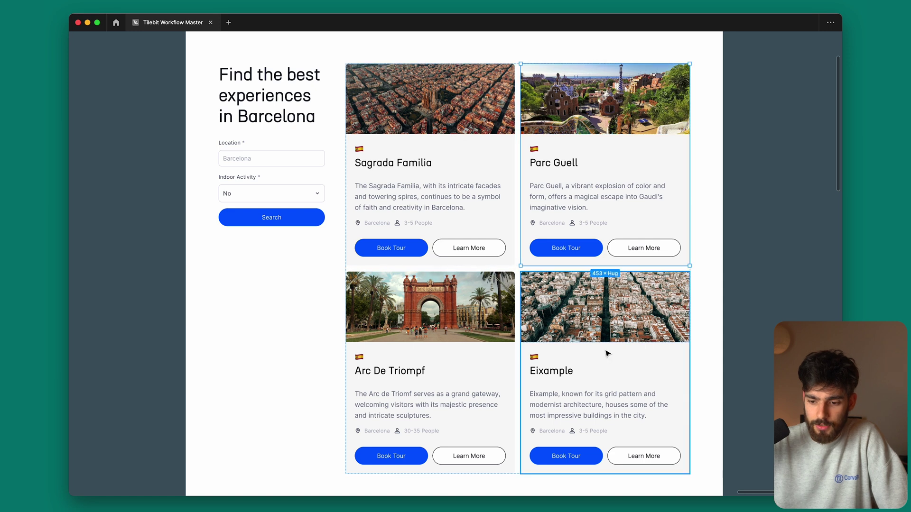
{"action": "left_click", "coordinate": [517, 270]}
{"action": "left_click", "coordinate": [291, 222]}
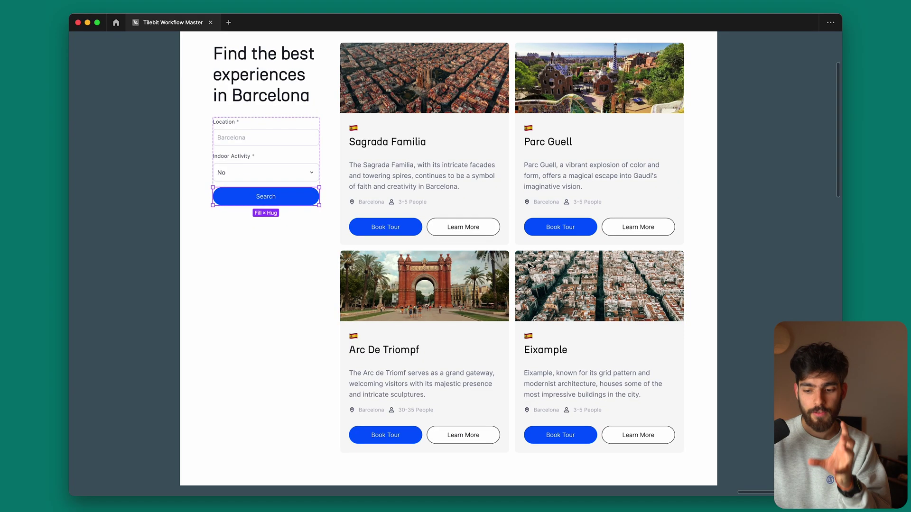
Step: Change the font of the Concept Store on Psg De Gracia heading to Integral CF
{"action": "scroll", "coordinate": [528, 266], "scroll_direction": "right", "scroll_amount": 5}
{"action": "scroll", "coordinate": [528, 266], "scroll_direction": "right", "scroll_amount": 20}
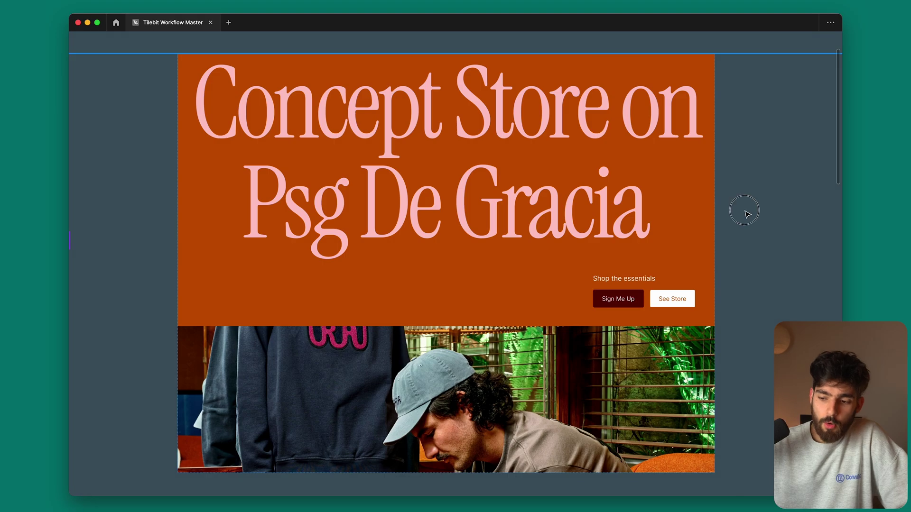
{"action": "left_click", "coordinate": [507, 221]}
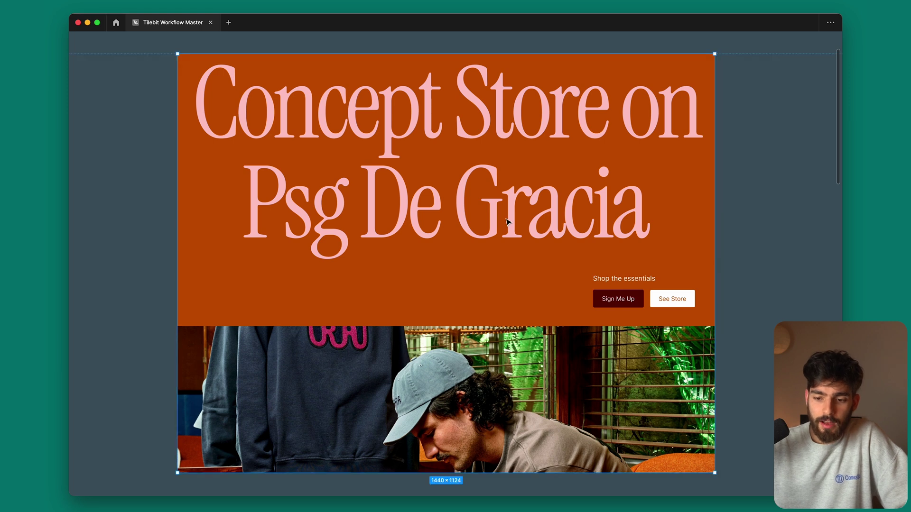
{"action": "left_click", "coordinate": [454, 197], "text": "super"}
{"action": "key", "text": "super+backslash"}
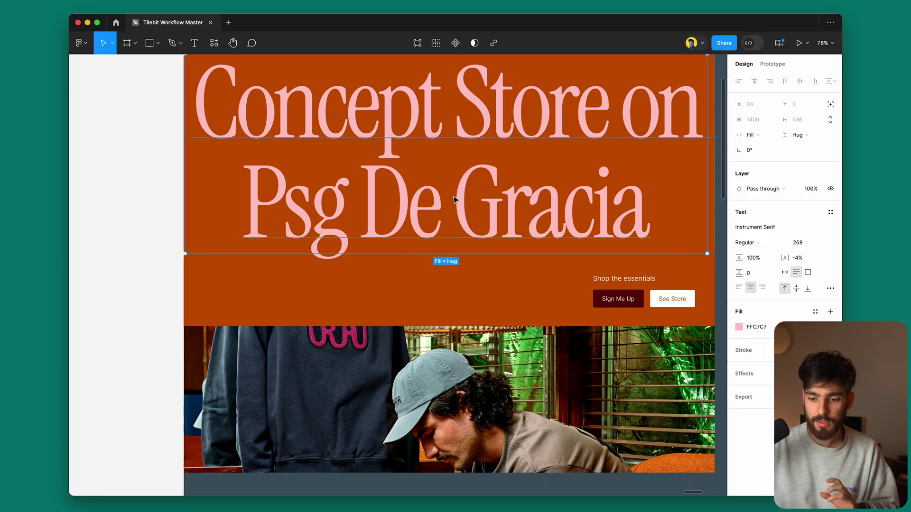
{"action": "left_click", "coordinate": [761, 227]}
{"action": "left_click", "coordinate": [669, 379]}
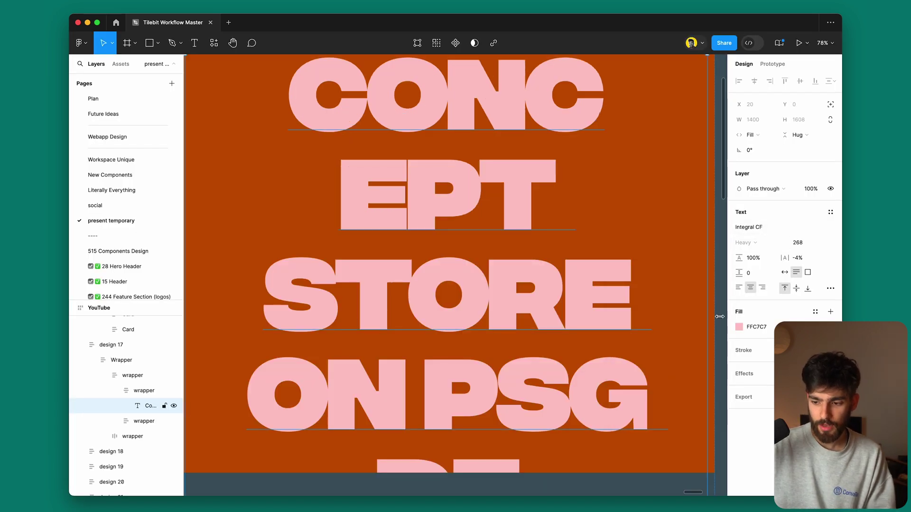
Step: Set the Concept Store heading's font size to 164 and change its fill to white
{"action": "left_click", "coordinate": [798, 242]}
{"action": "type", "text": "260"}
{"action": "key", "text": "Return"}
{"action": "key", "text": "shift+Down"}
{"action": "key", "text": "shift+Down"}
{"action": "key", "text": "shift+Down"}
{"action": "key", "text": "shift+Down"}
{"action": "key", "text": "shift+Down"}
{"action": "key", "text": "shift+Down"}
{"action": "key", "text": "shift+Down"}
{"action": "key", "text": "shift+Down"}
{"action": "key", "text": "shift+Down"}
{"action": "key", "text": "shift+Down"}
{"action": "key", "text": "shift+Down"}
{"action": "key", "text": "shift+Down"}
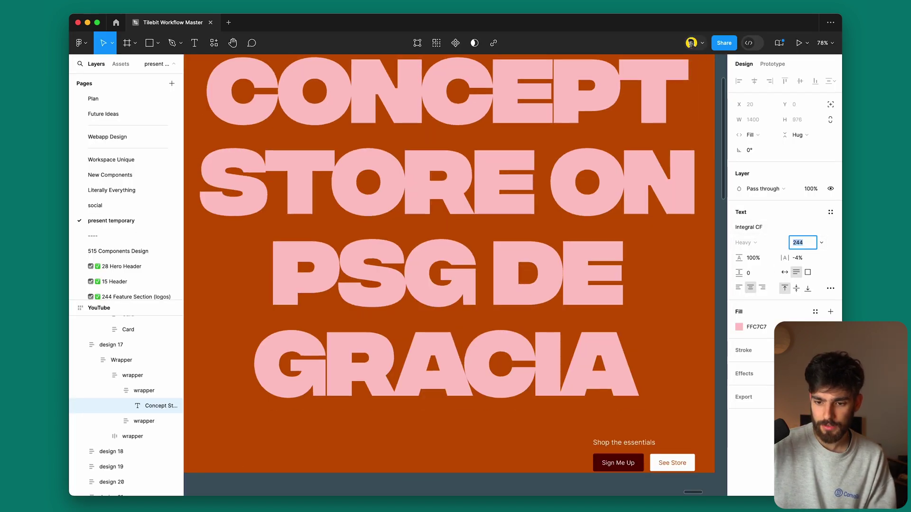
{"action": "key", "text": "shift+Up"}
{"action": "key", "text": "shift+Up"}
{"action": "key", "text": "shift+Up"}
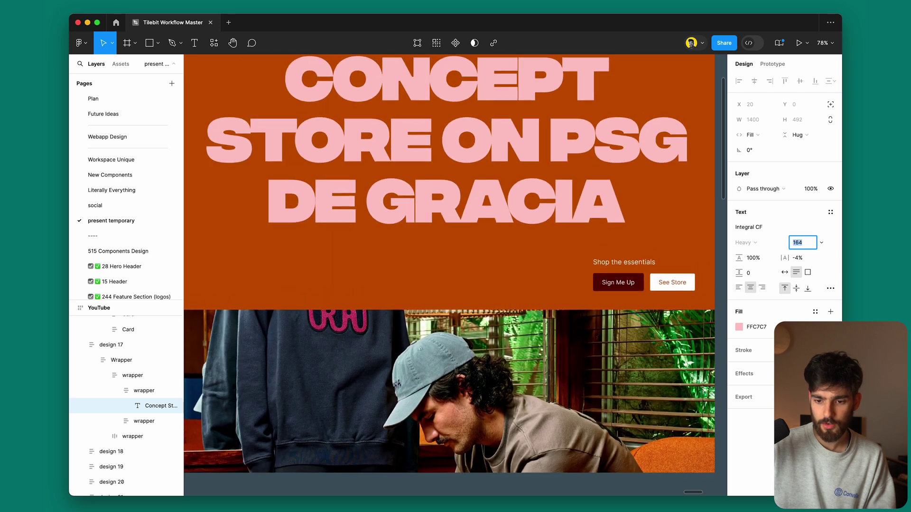
{"action": "scroll", "coordinate": [569, 259], "scroll_direction": "down", "scroll_amount": 3}
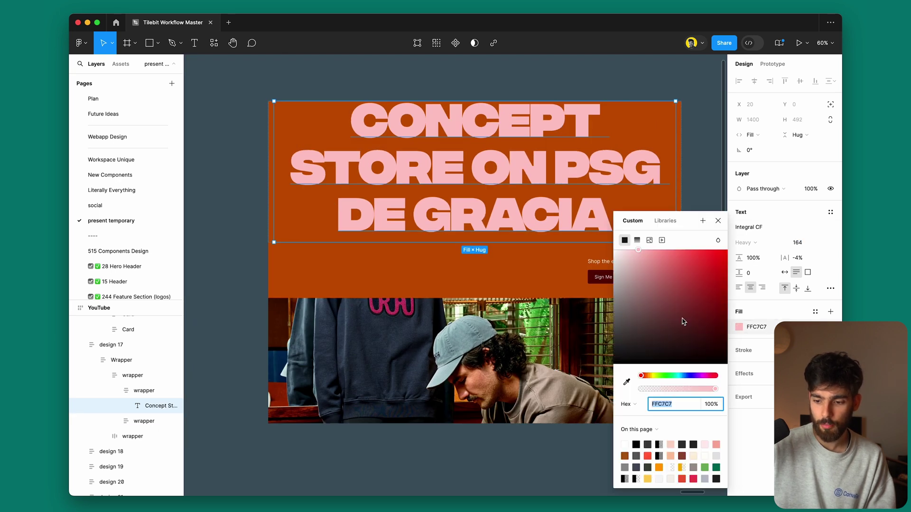
{"action": "left_click", "coordinate": [602, 273]}
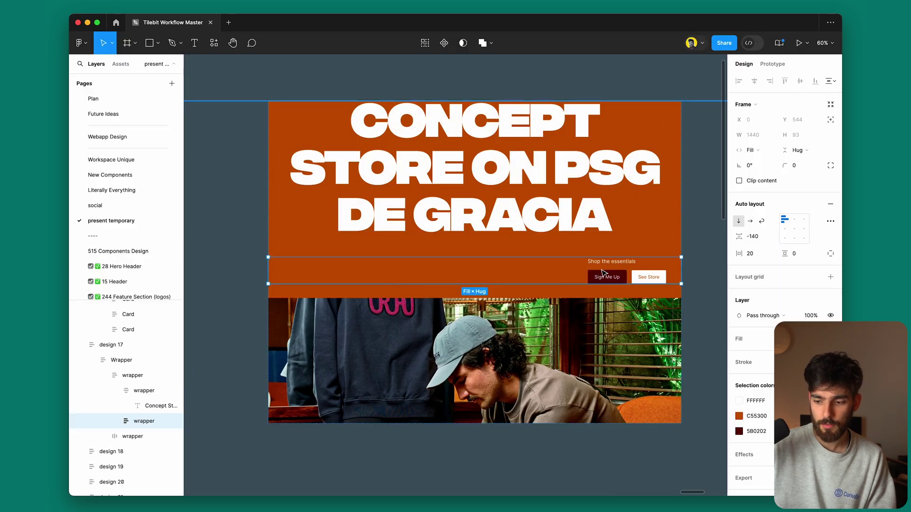
Step: Centre the Shop the essentials text and its two buttons horizontally beneath the Concept Store heading
{"action": "left_click", "coordinate": [794, 220]}
{"action": "key", "text": "super+BackSpace"}
{"action": "left_click", "coordinate": [572, 301]}
{"action": "key", "text": "alt+h"}
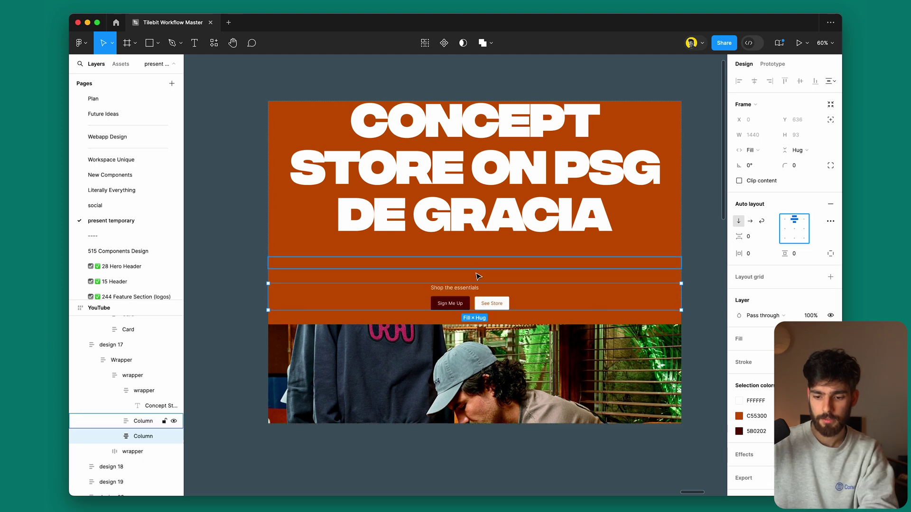
{"action": "left_click", "coordinate": [478, 287], "text": "super"}
{"action": "left_click", "coordinate": [491, 259], "text": "super"}
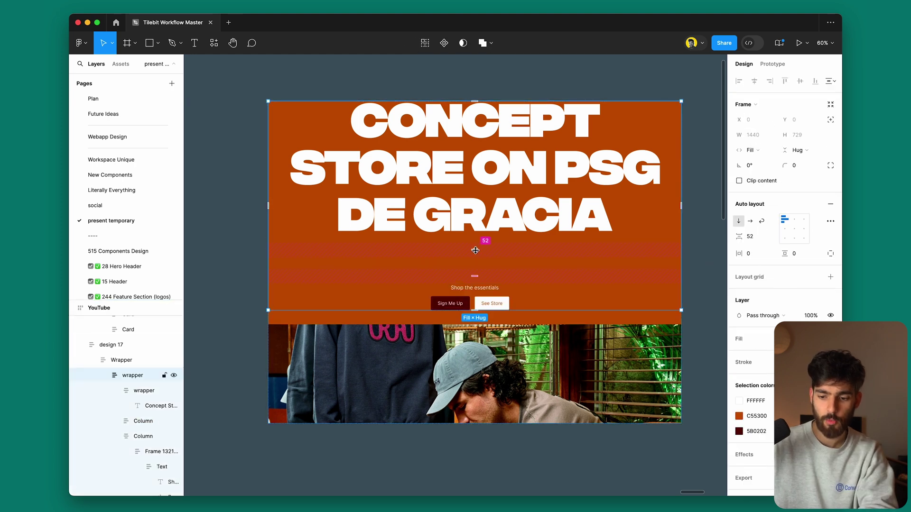
Step: Undo the last four edits to the Concept Store on Psg De Gracia section
{"action": "key", "text": "super+z"}
{"action": "key", "text": "super+z"}
{"action": "key", "text": "super+z"}
{"action": "key", "text": "super+z"}
Step: Inspect the BrewCrafters menu design by selecting its yellow coffee cards and the Learn & Brew link box
{"action": "scroll", "coordinate": [502, 277], "scroll_direction": "down", "scroll_amount": 3}
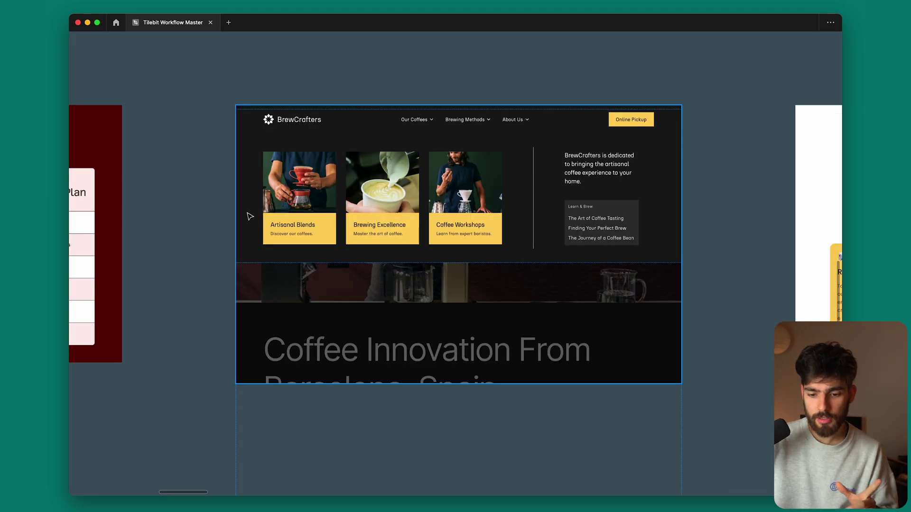
{"action": "scroll", "coordinate": [259, 225], "scroll_direction": "up", "scroll_amount": 1}
{"action": "scroll", "coordinate": [272, 243], "scroll_direction": "up", "scroll_amount": 2}
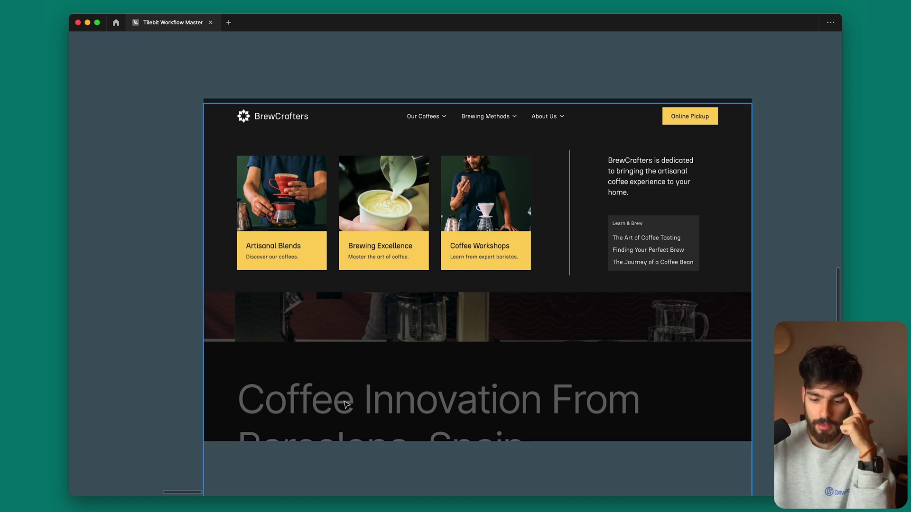
{"action": "scroll", "coordinate": [343, 421], "scroll_direction": "right", "scroll_amount": 2}
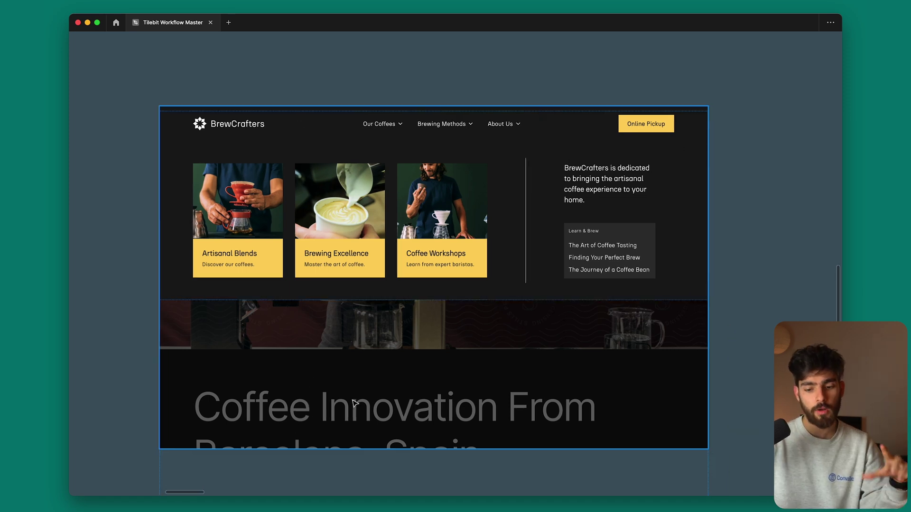
{"action": "scroll", "coordinate": [328, 246], "scroll_direction": "up", "scroll_amount": 2}
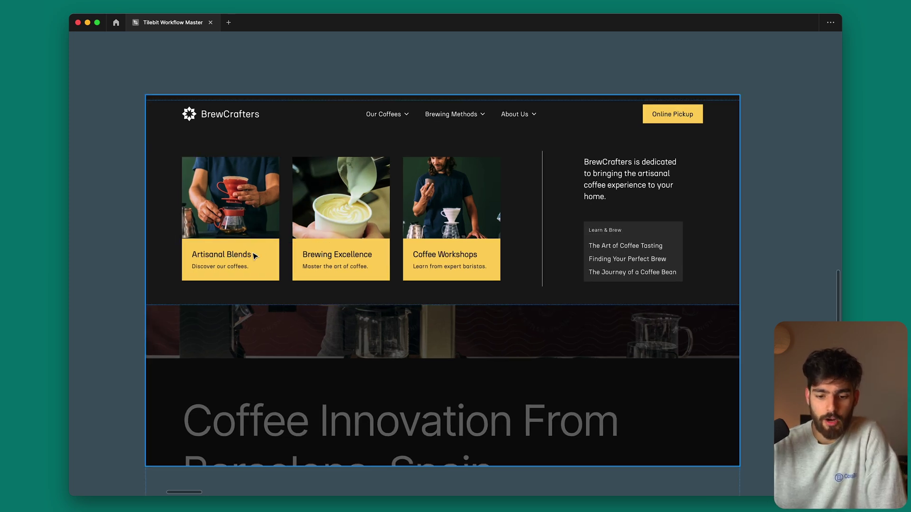
{"action": "left_click", "coordinate": [260, 254]}
{"action": "double_click", "coordinate": [353, 247]}
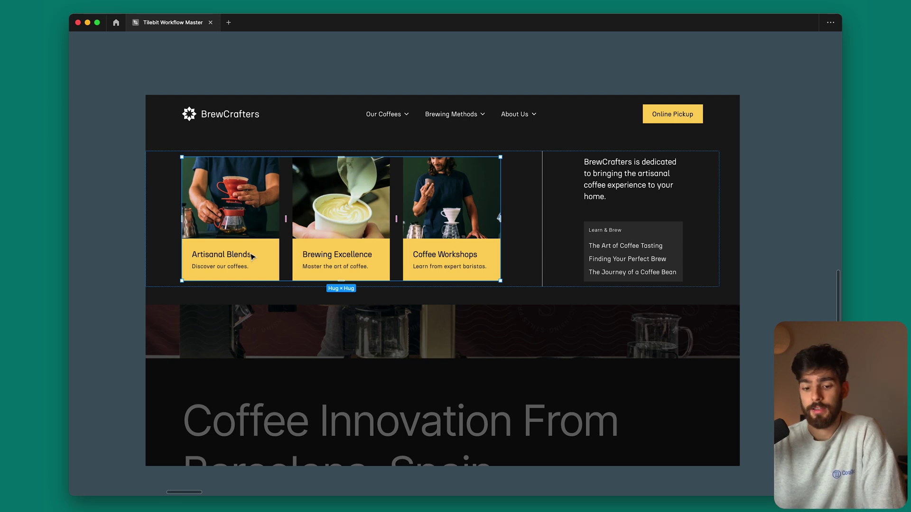
{"action": "left_click", "coordinate": [424, 237]}
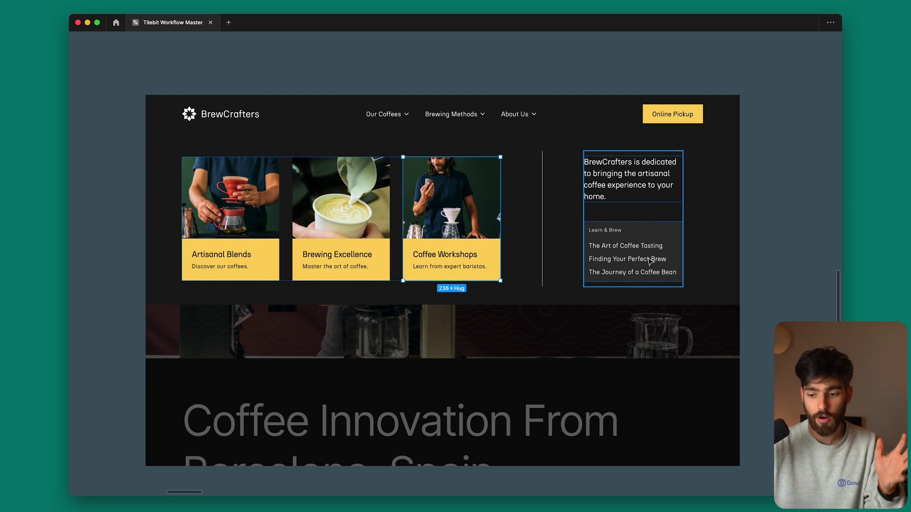
{"action": "left_click", "coordinate": [637, 235]}
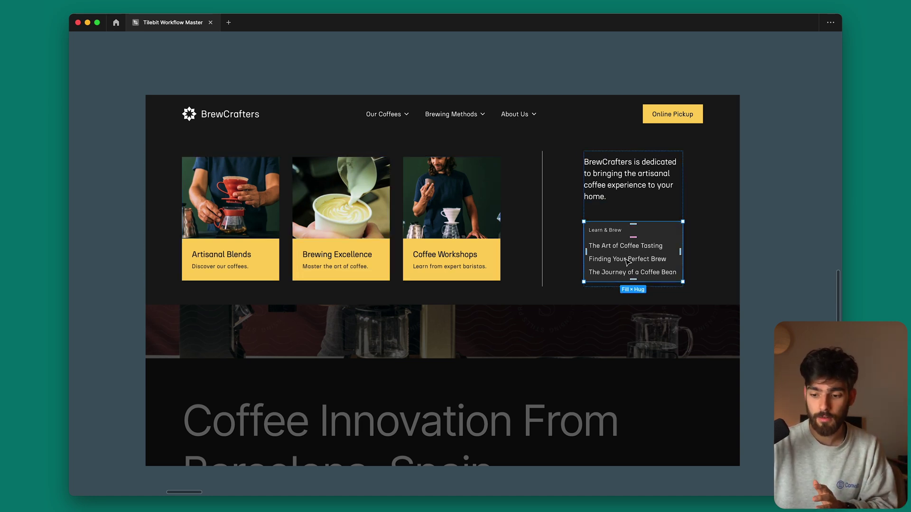
{"action": "scroll", "coordinate": [614, 264], "scroll_direction": "up", "scroll_amount": 5}
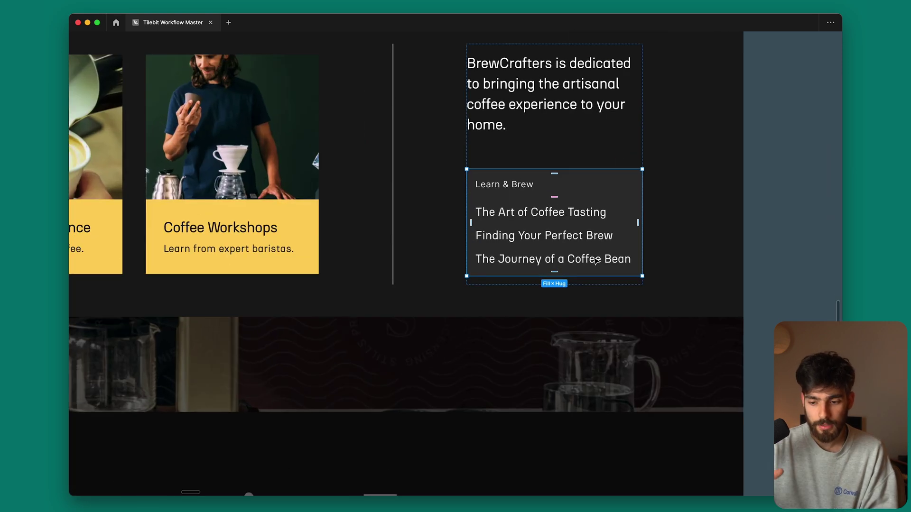
Step: Examine The Team design, looking at its yellow heading overlapping the staggered portrait columns
{"action": "scroll", "coordinate": [442, 228], "scroll_direction": "down", "scroll_amount": 4}
{"action": "scroll", "coordinate": [442, 228], "scroll_direction": "right", "scroll_amount": 5}
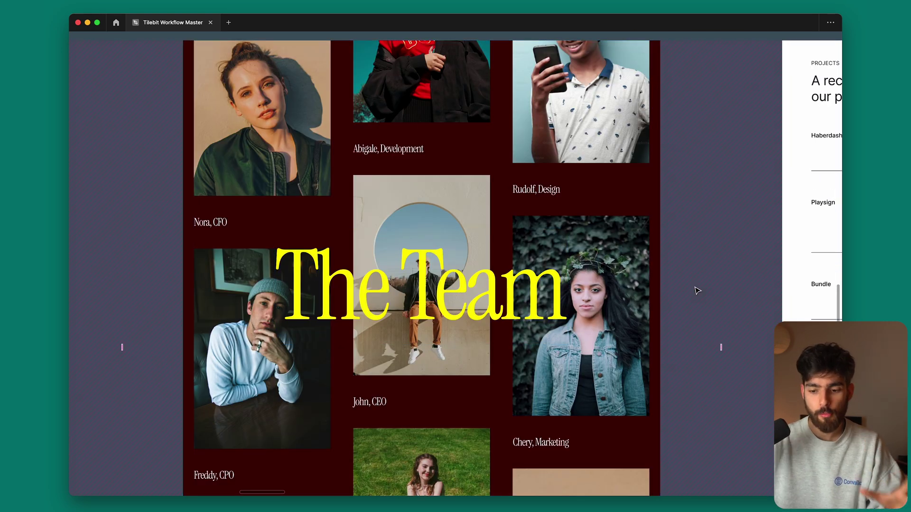
{"action": "scroll", "coordinate": [688, 238], "scroll_direction": "up", "scroll_amount": 1}
{"action": "scroll", "coordinate": [689, 238], "scroll_direction": "left", "scroll_amount": 1}
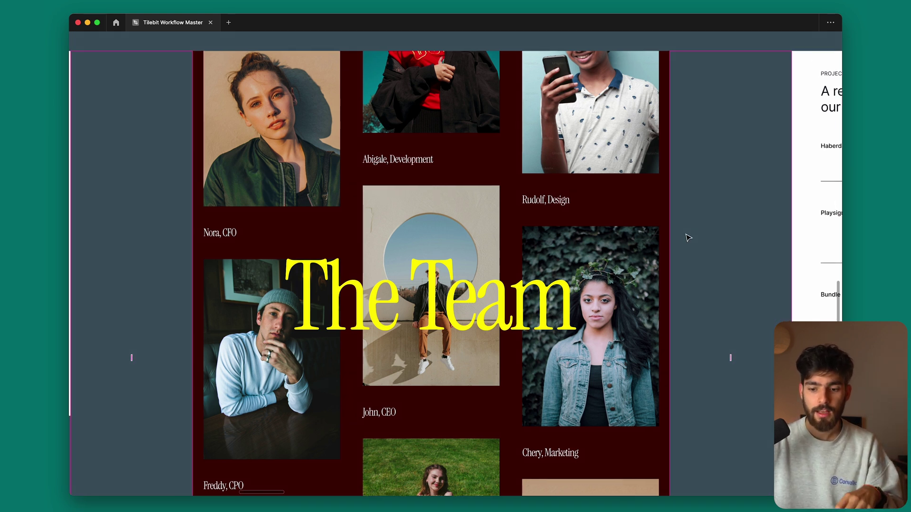
{"action": "scroll", "coordinate": [397, 210], "scroll_direction": "down", "scroll_amount": 2}
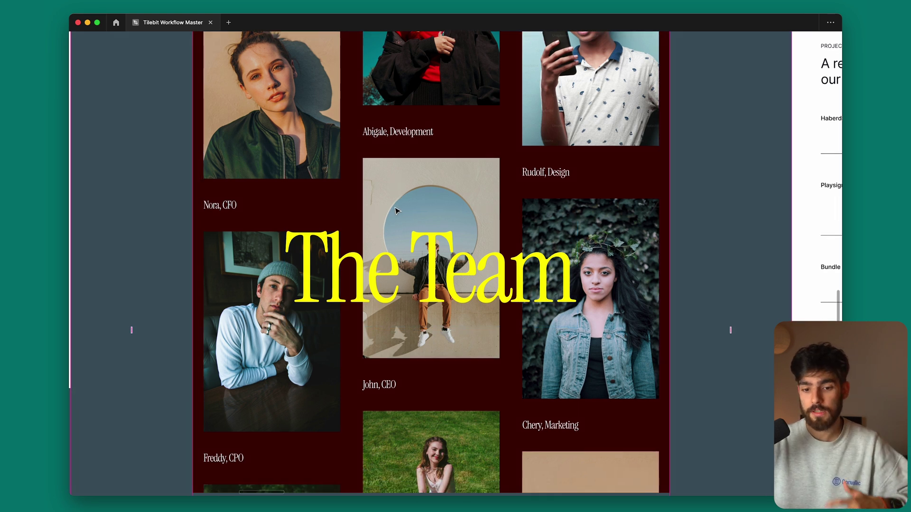
{"action": "scroll", "coordinate": [396, 211], "scroll_direction": "up", "scroll_amount": 2}
{"action": "scroll", "coordinate": [403, 273], "scroll_direction": "down", "scroll_amount": 3}
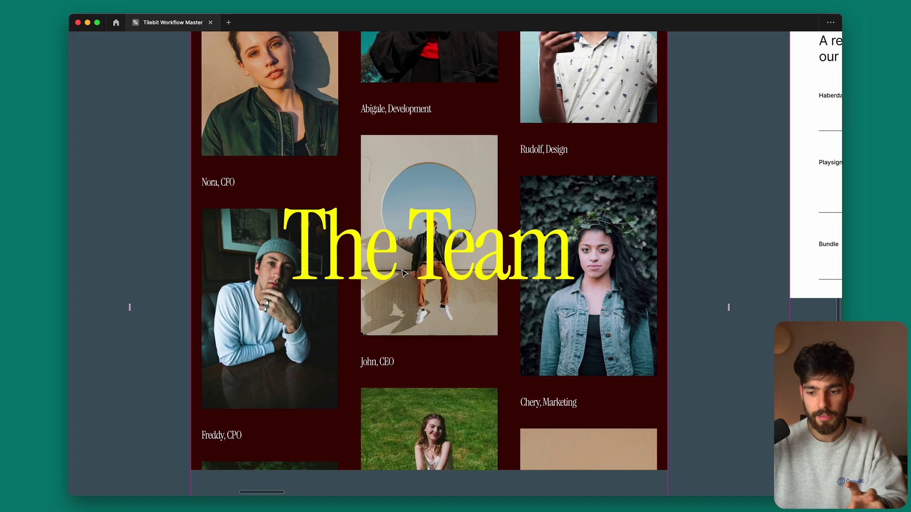
{"action": "scroll", "coordinate": [404, 273], "scroll_direction": "up", "scroll_amount": 3}
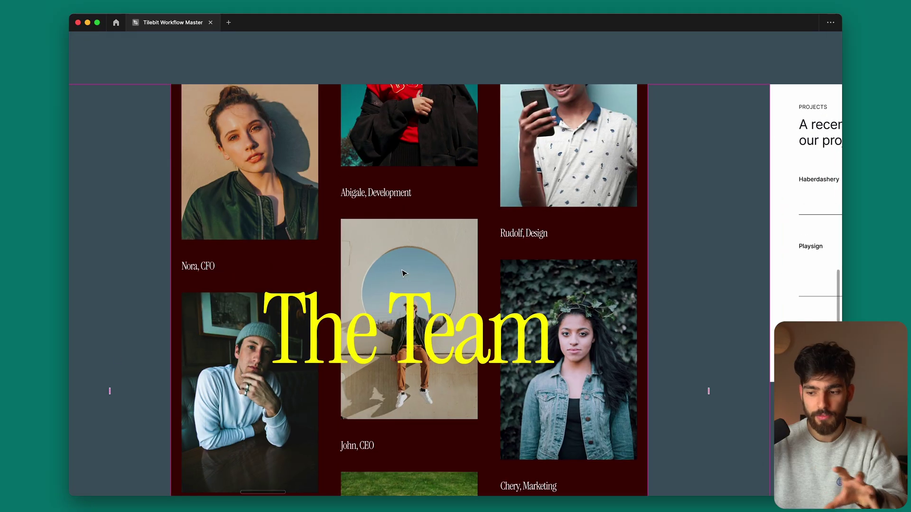
Step: Inspect the All your customers in one place design by selecting its two product screenshots together
{"action": "scroll", "coordinate": [402, 273], "scroll_direction": "down", "scroll_amount": 3}
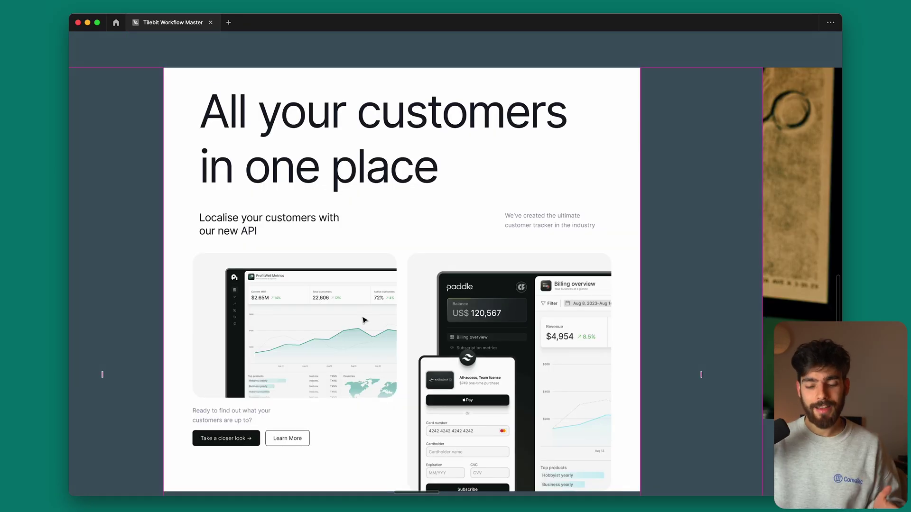
{"action": "scroll", "coordinate": [364, 321], "scroll_direction": "down", "scroll_amount": 2}
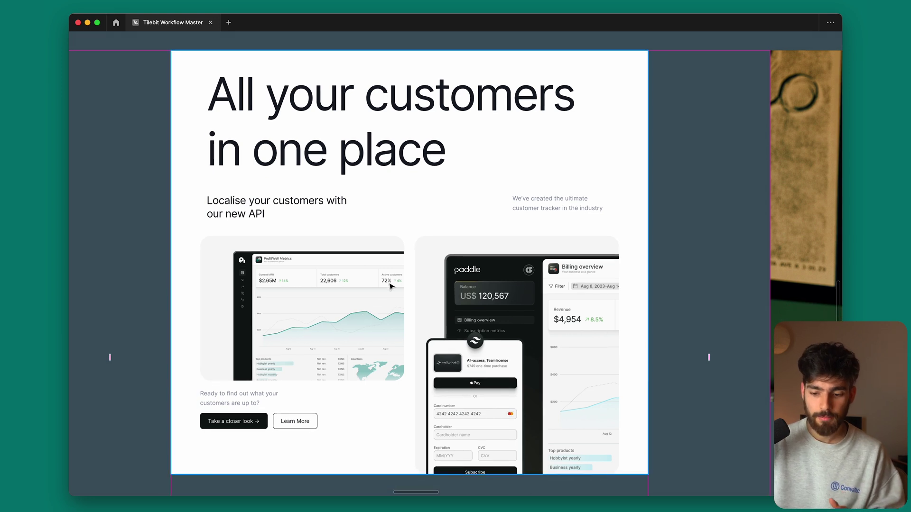
{"action": "left_click", "coordinate": [264, 46]}
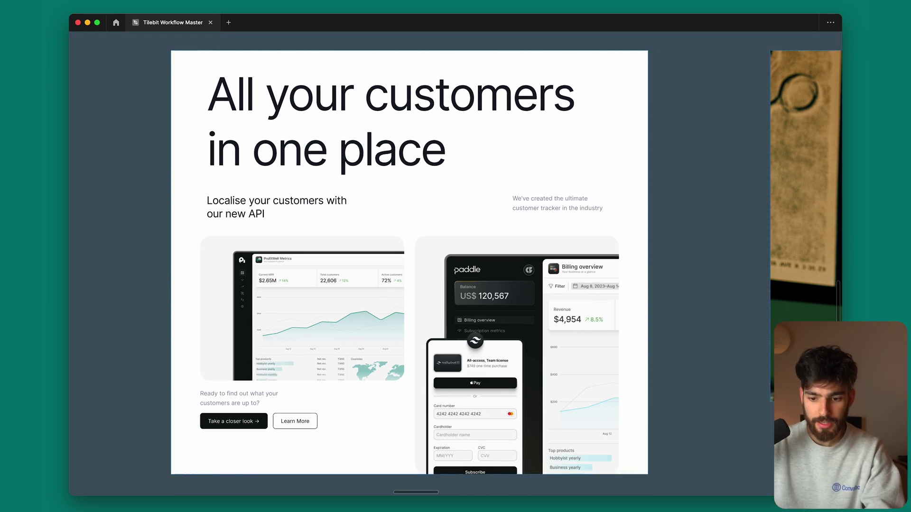
{"action": "scroll", "coordinate": [438, 371], "scroll_direction": "left", "scroll_amount": 2}
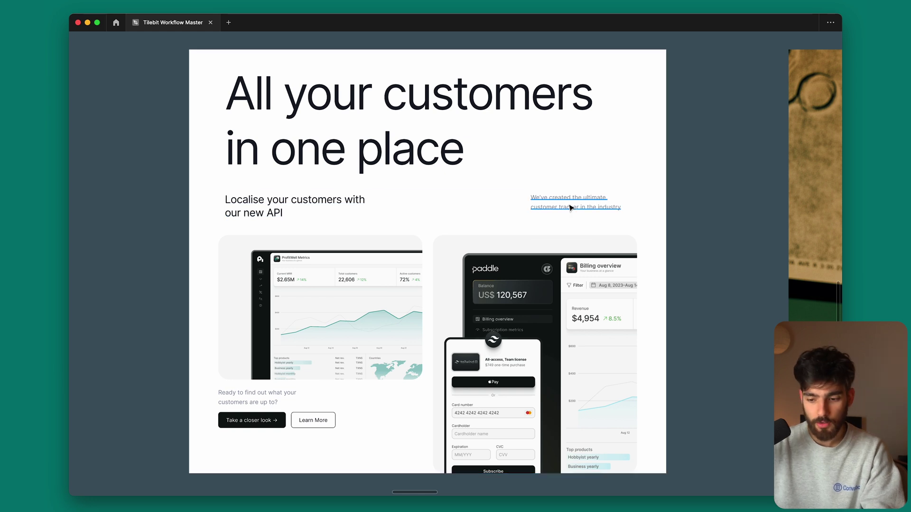
{"action": "left_click", "coordinate": [375, 339], "text": "super"}
{"action": "left_click", "coordinate": [578, 349], "text": "super"}
{"action": "left_click", "coordinate": [372, 307], "text": "super"}
{"action": "left_click", "coordinate": [523, 326], "text": "super"}
{"action": "left_click", "coordinate": [317, 300], "text": "super"}
{"action": "left_click", "coordinate": [506, 315], "text": "super"}
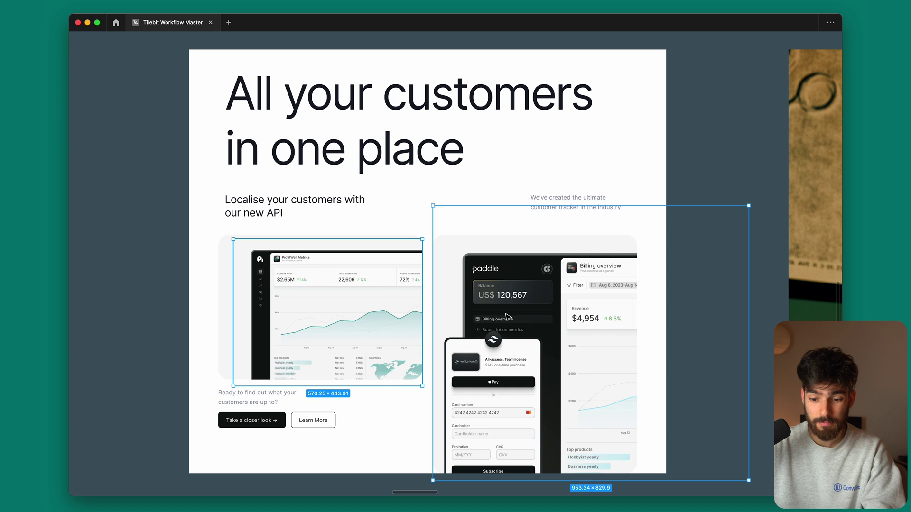
{"action": "left_click", "coordinate": [369, 415]}
{"action": "key", "text": "Escape"}
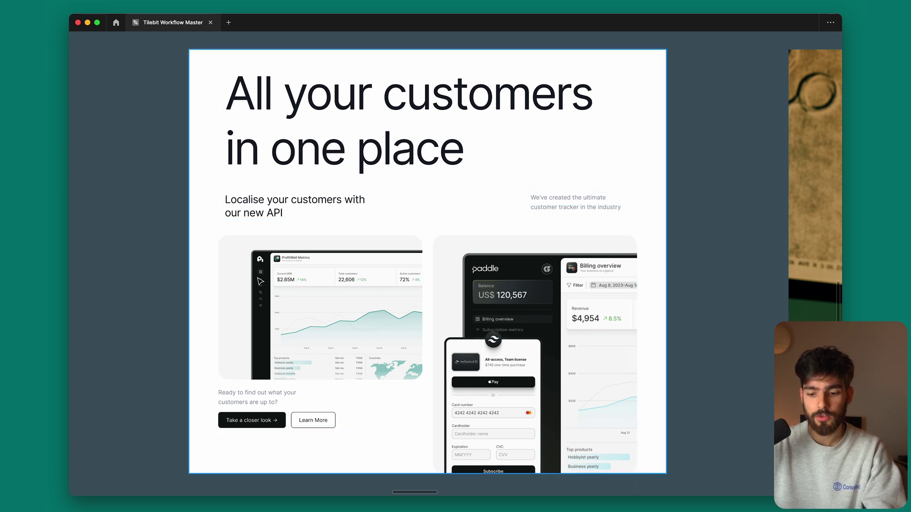
Step: Compare the visual weight of the customers design's large heading and two product images by selecting each in turn
{"action": "left_click", "coordinate": [260, 281]}
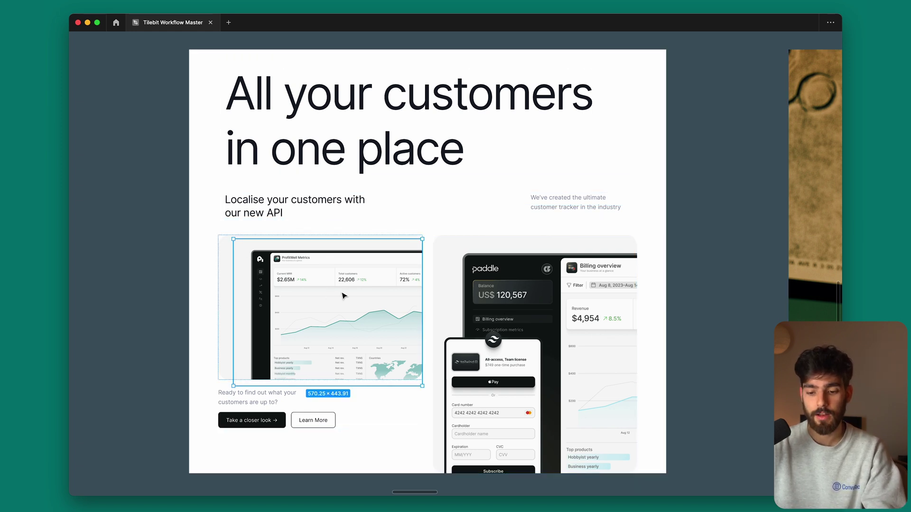
{"action": "left_click", "coordinate": [494, 341], "text": "shift"}
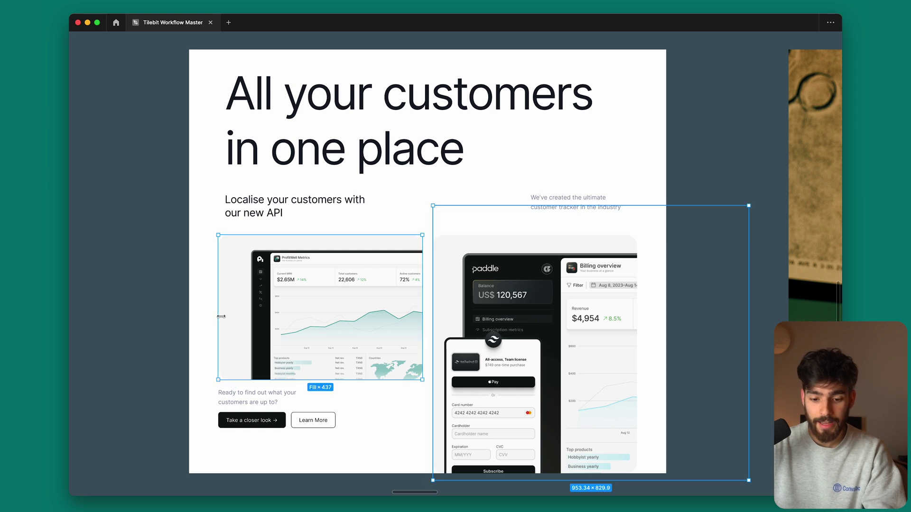
{"action": "key", "text": "Escape"}
{"action": "left_click", "coordinate": [388, 142]}
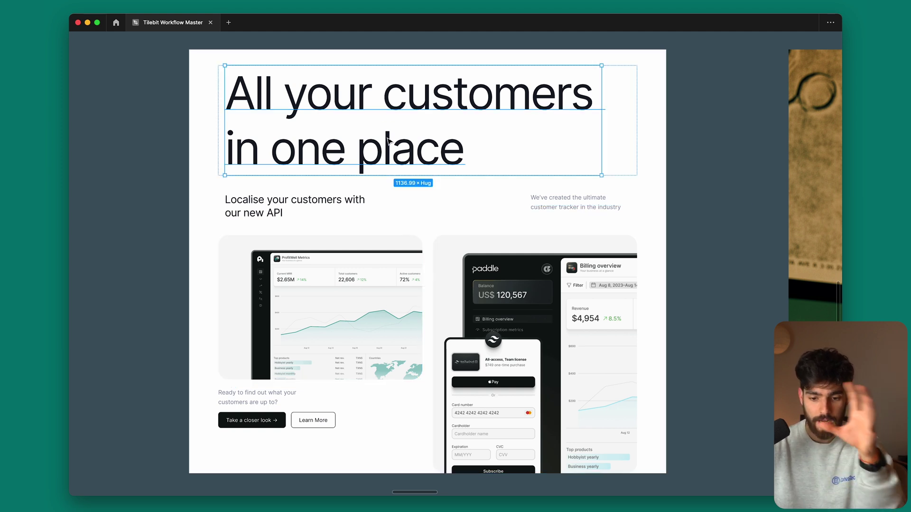
{"action": "left_click", "coordinate": [385, 281]}
{"action": "left_click", "coordinate": [556, 312]}
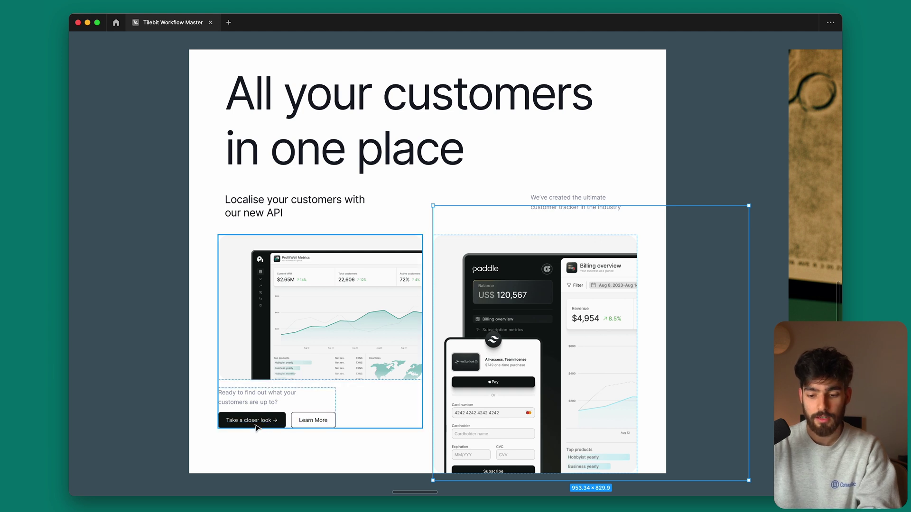
{"action": "left_click", "coordinate": [558, 228]}
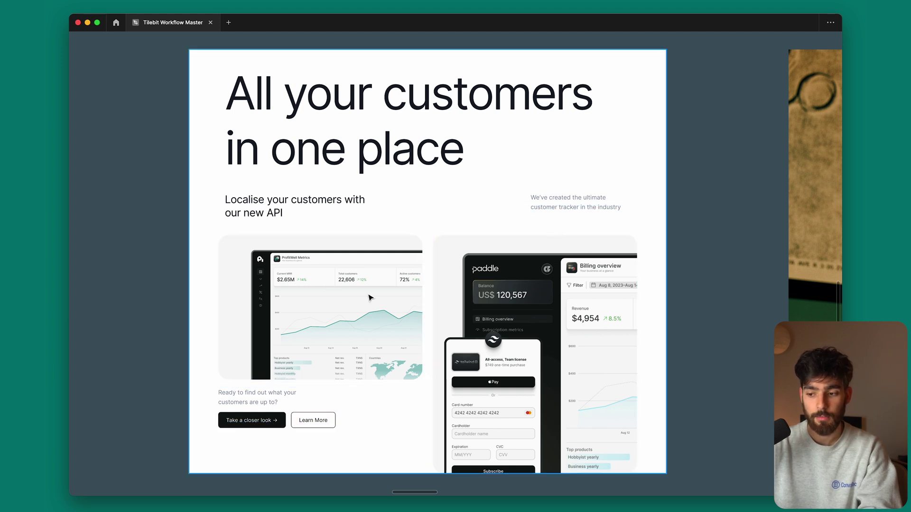
Step: Inspect the black Team design by selecting its title column, the portrait grid, a grid row and individual portraits
{"action": "scroll", "coordinate": [370, 298], "scroll_direction": "right", "scroll_amount": 10}
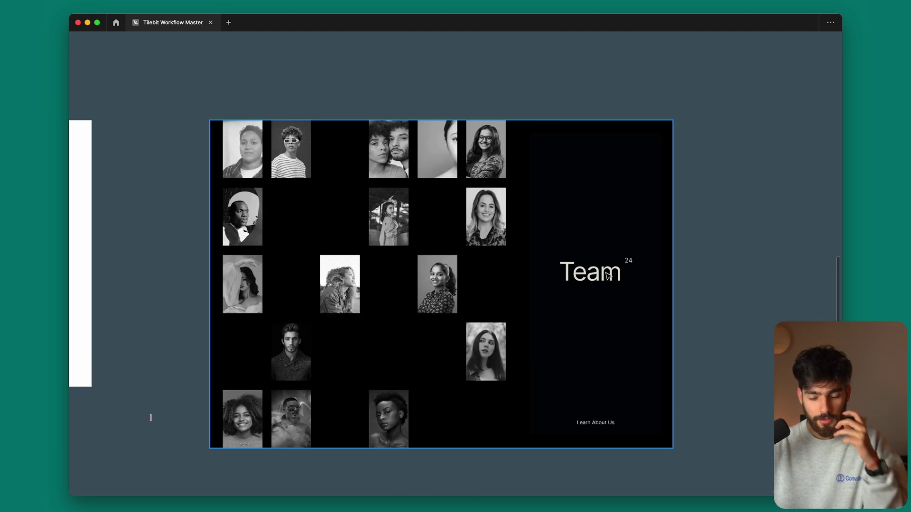
{"action": "left_click", "coordinate": [660, 283]}
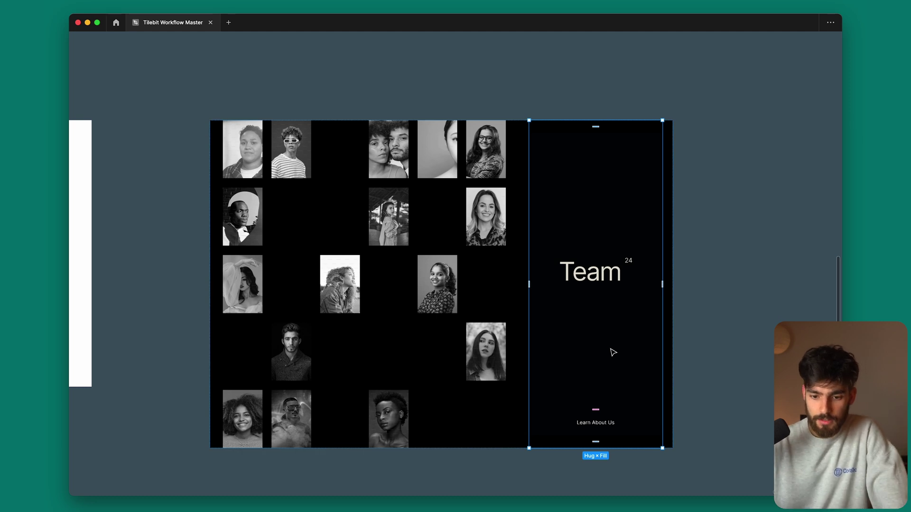
{"action": "left_click", "coordinate": [270, 224]}
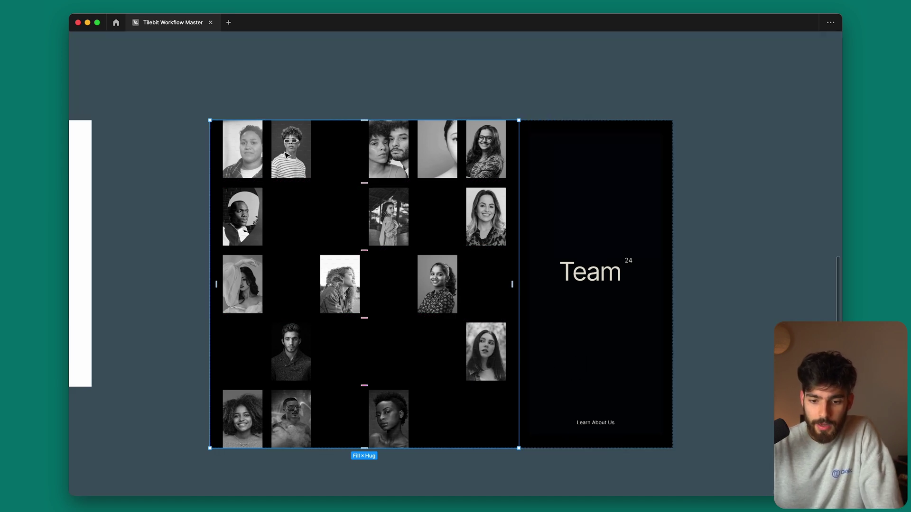
{"action": "left_click", "coordinate": [286, 155]}
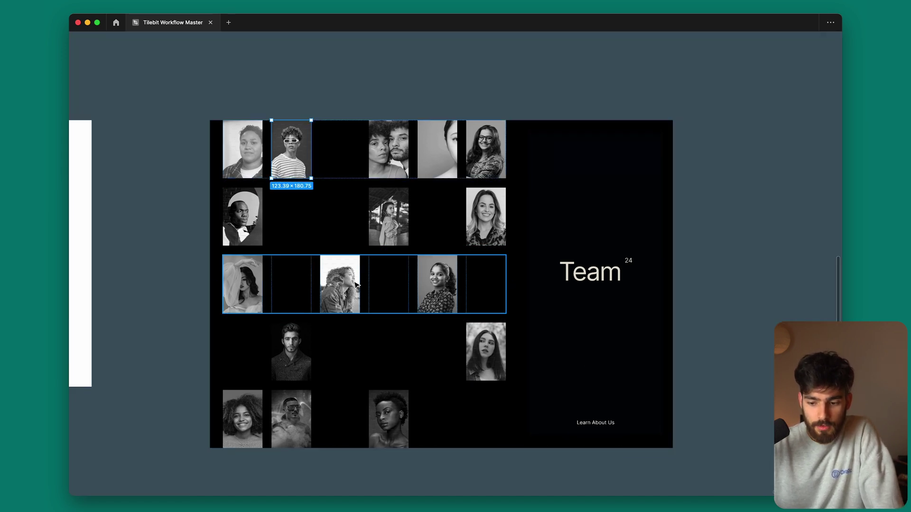
{"action": "scroll", "coordinate": [357, 307], "scroll_direction": "up", "scroll_amount": 2}
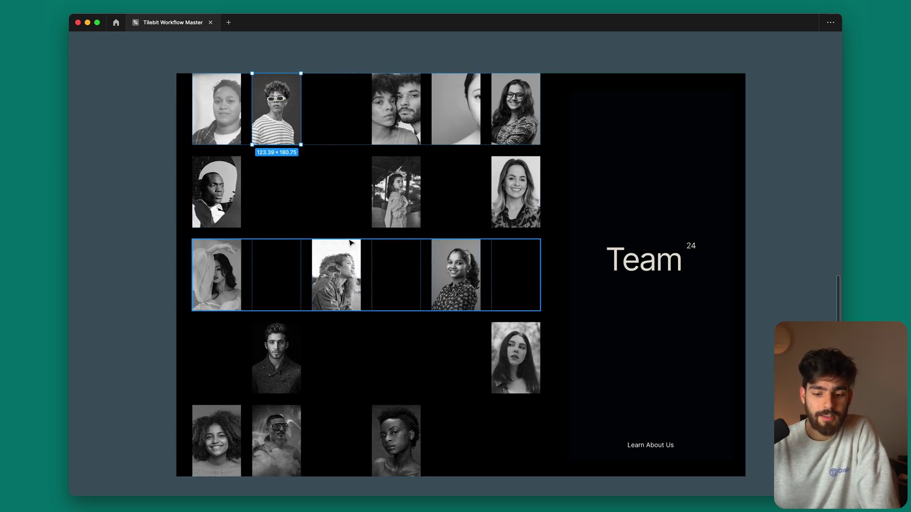
{"action": "left_click", "coordinate": [333, 322]}
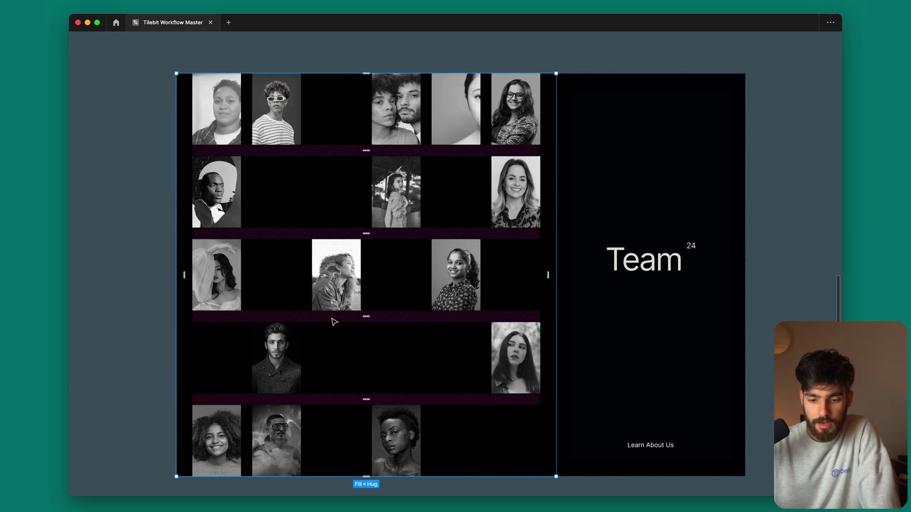
{"action": "left_click", "coordinate": [285, 207]}
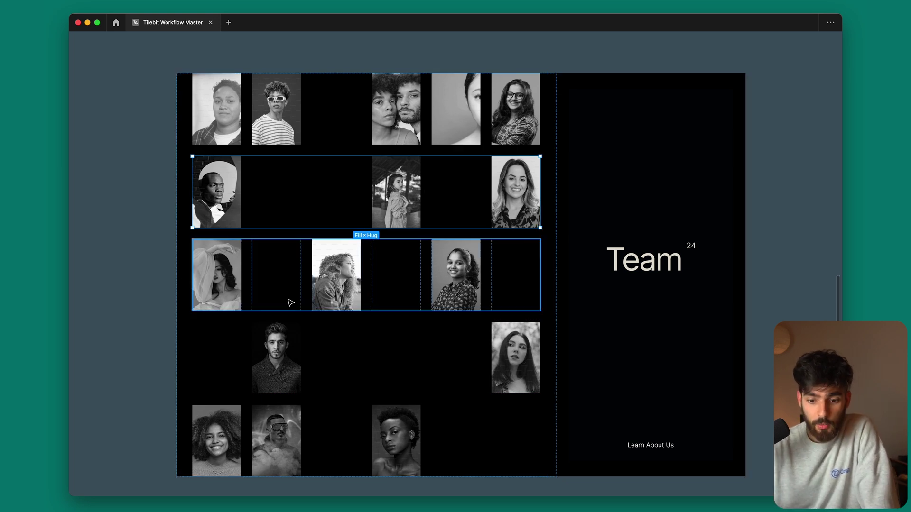
{"action": "left_click", "coordinate": [337, 287]}
{"action": "left_click", "coordinate": [412, 447]}
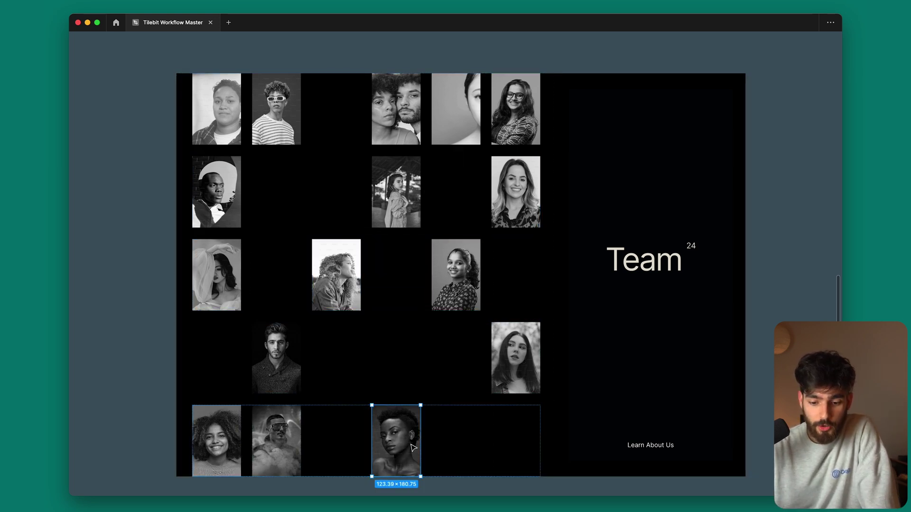